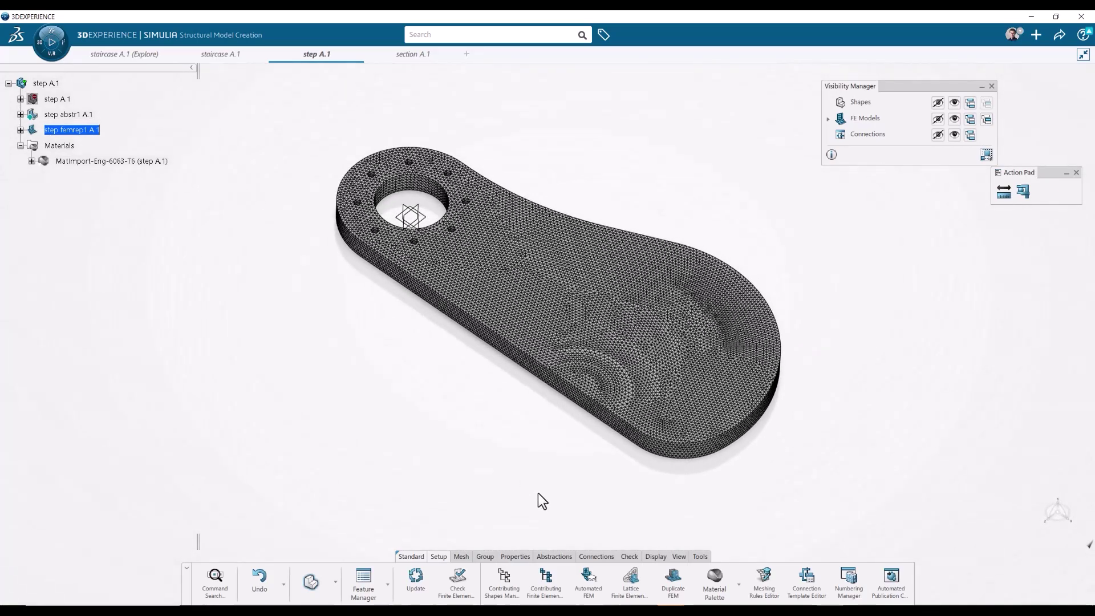
{"action": "middle_click_drag", "start_coordinate": [431, 505], "coordinate": [452, 508]}
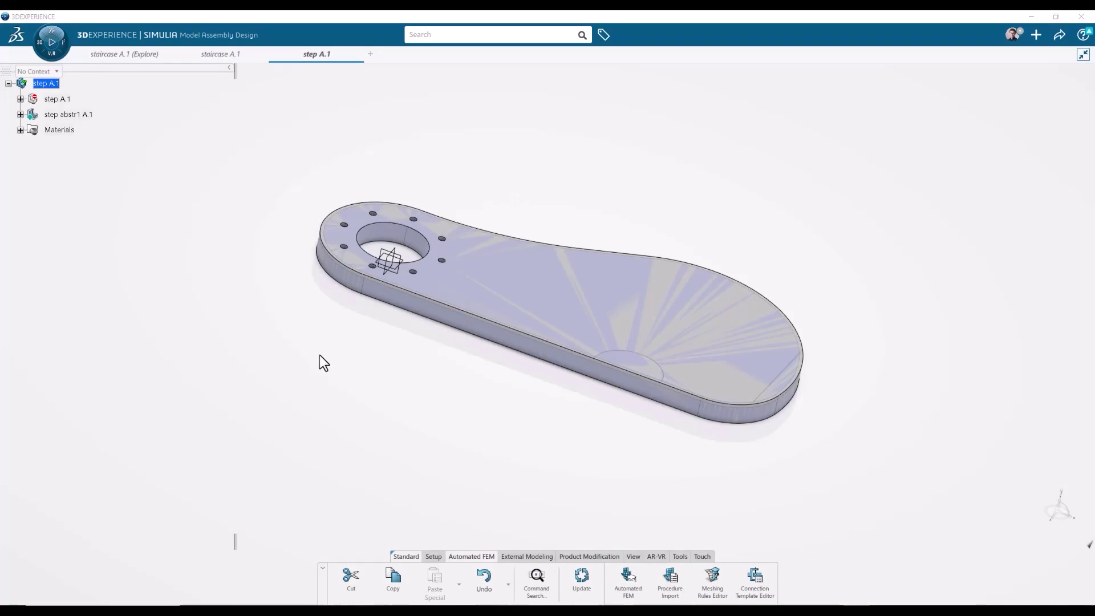
{"action": "mouse_move", "coordinate": [460, 455]}
{"action": "middle_mouse_down"}
{"action": "mouse_move", "coordinate": [501, 313]}
{"action": "mouse_move", "coordinate": [443, 454]}
{"action": "middle_mouse_up"}
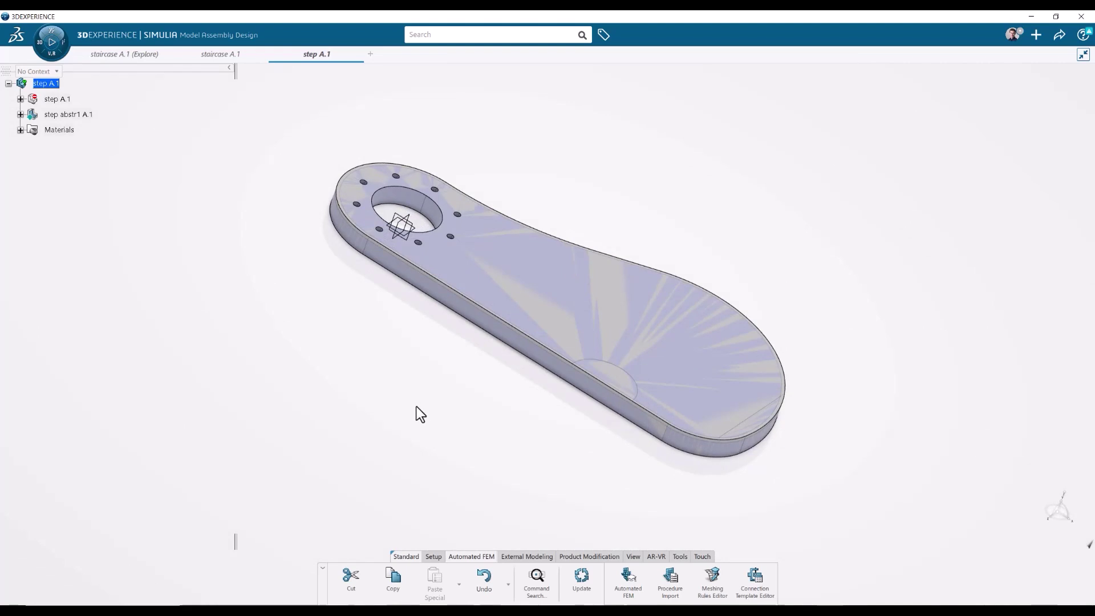
{"action": "left_click", "coordinate": [20, 114]}
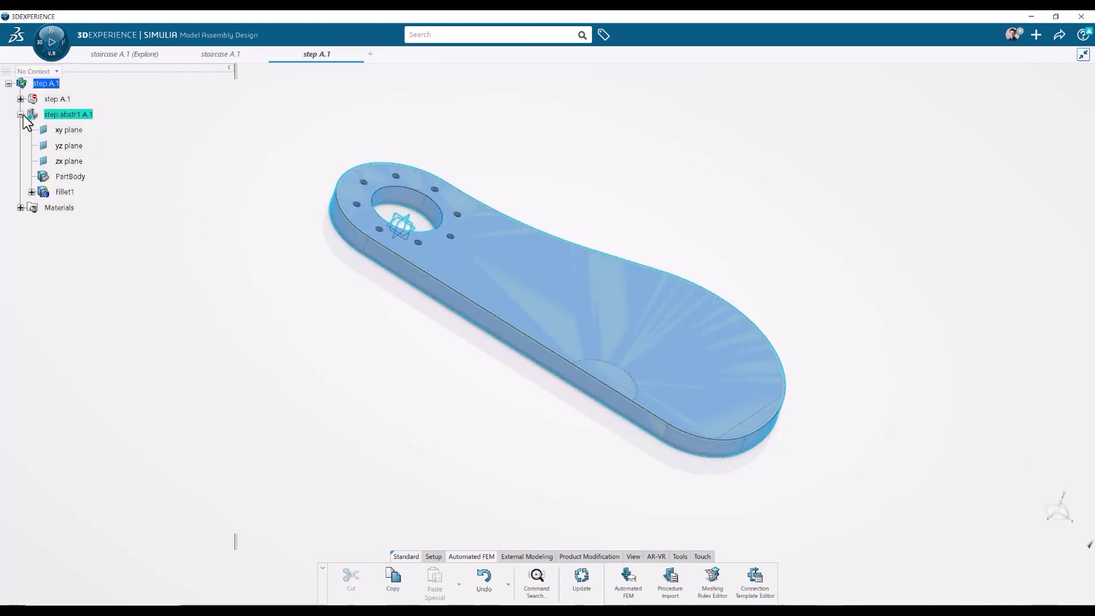
{"action": "left_click", "coordinate": [20, 114]}
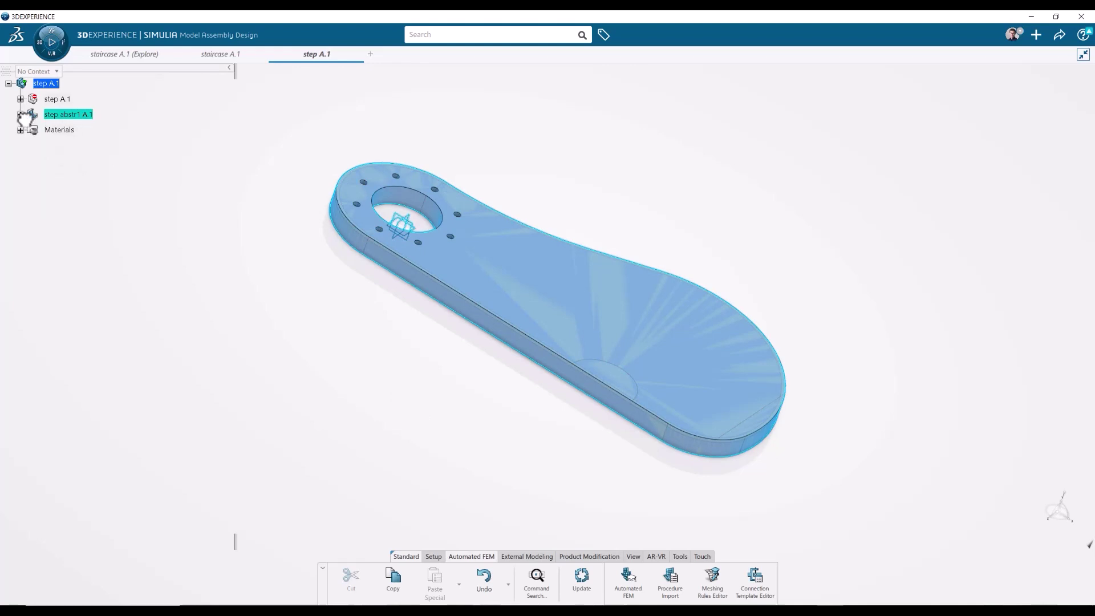
Hide the step A.1 3D shape so that only the abstraction shape is displayed
{"action": "right_click", "coordinate": [64, 100]}
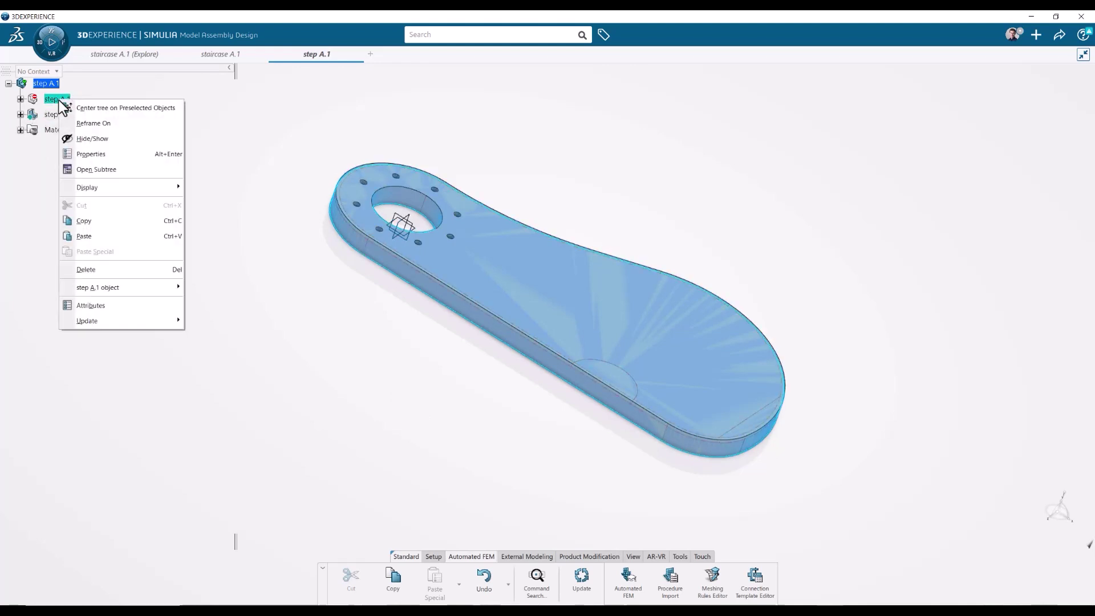
{"action": "left_click", "coordinate": [118, 141]}
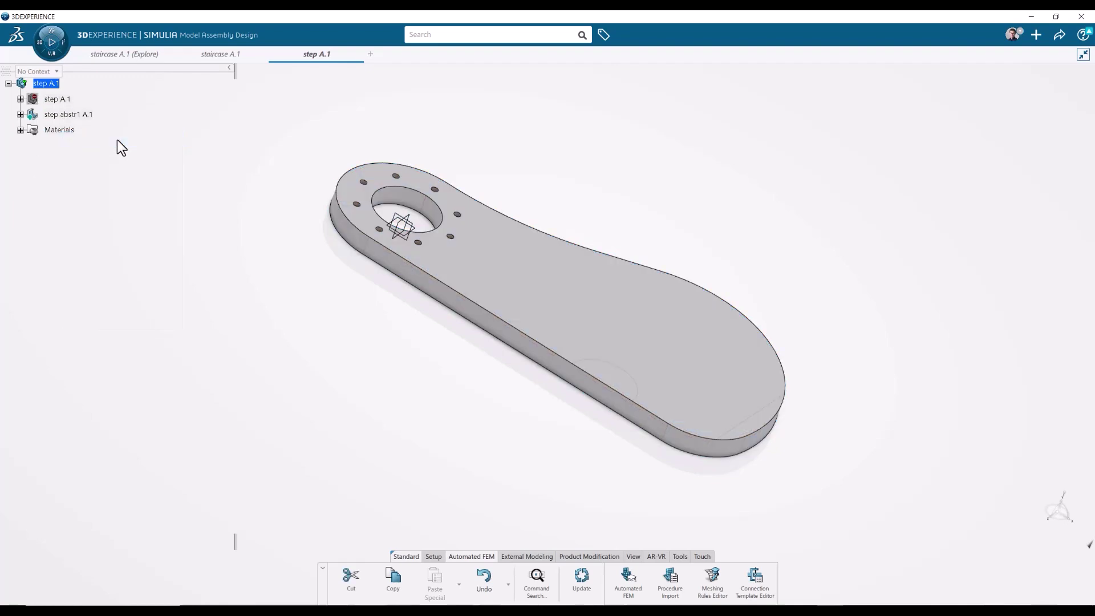
{"action": "mouse_move", "coordinate": [341, 409]}
{"action": "middle_mouse_down"}
{"action": "mouse_move", "coordinate": [411, 313]}
{"action": "mouse_move", "coordinate": [355, 425]}
{"action": "middle_mouse_up"}
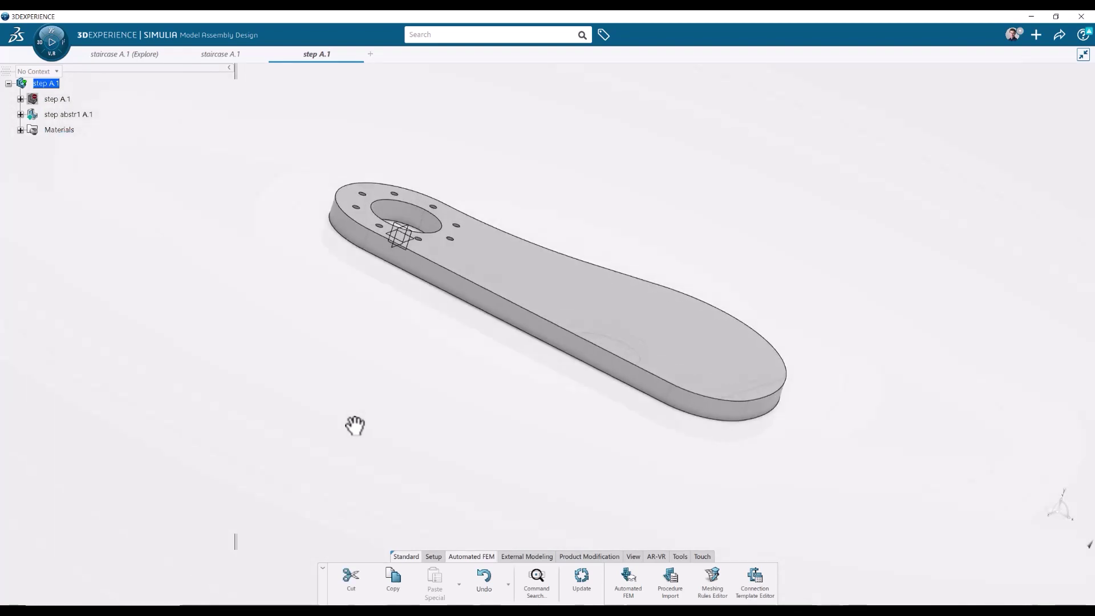
Insert a new finite element model under the root product step A.1
{"action": "left_click", "coordinate": [60, 84]}
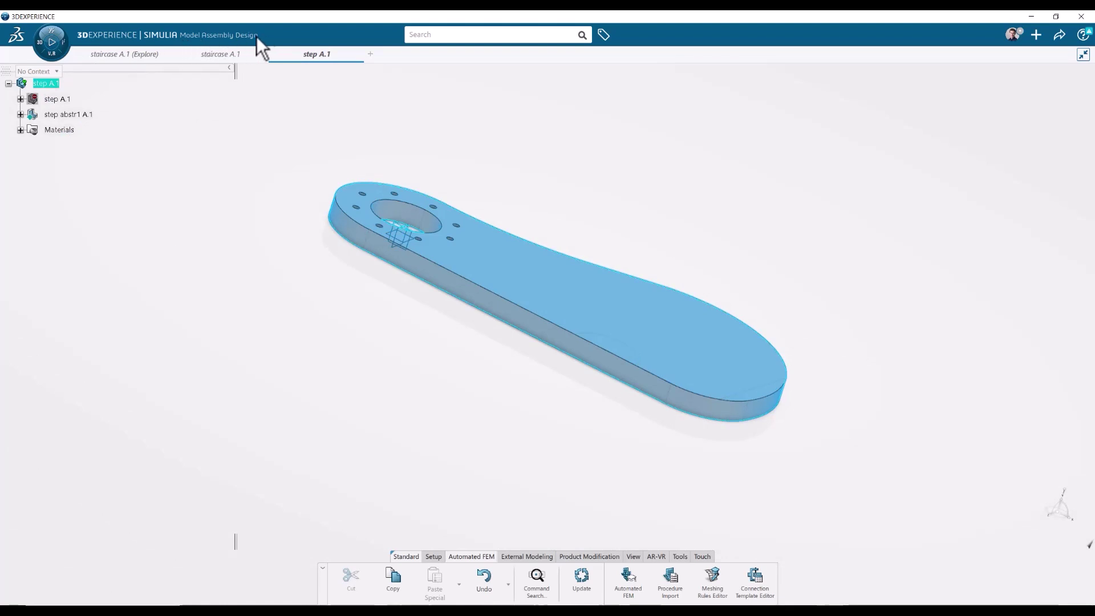
{"action": "right_click", "coordinate": [48, 84]}
{"action": "mouse_move", "coordinate": [95, 354]}
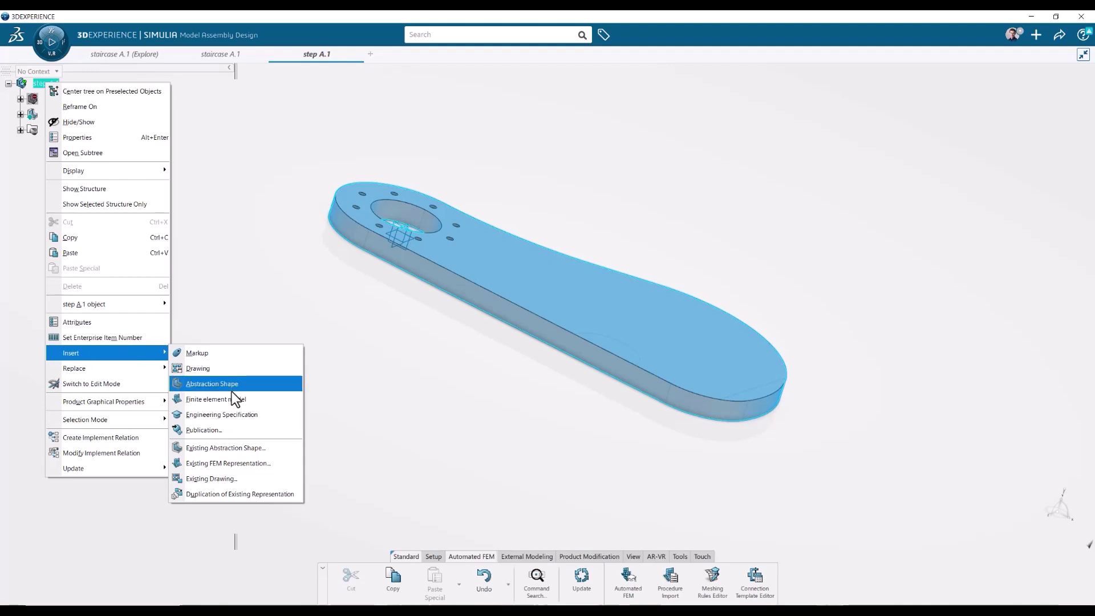
{"action": "left_click", "coordinate": [254, 402]}
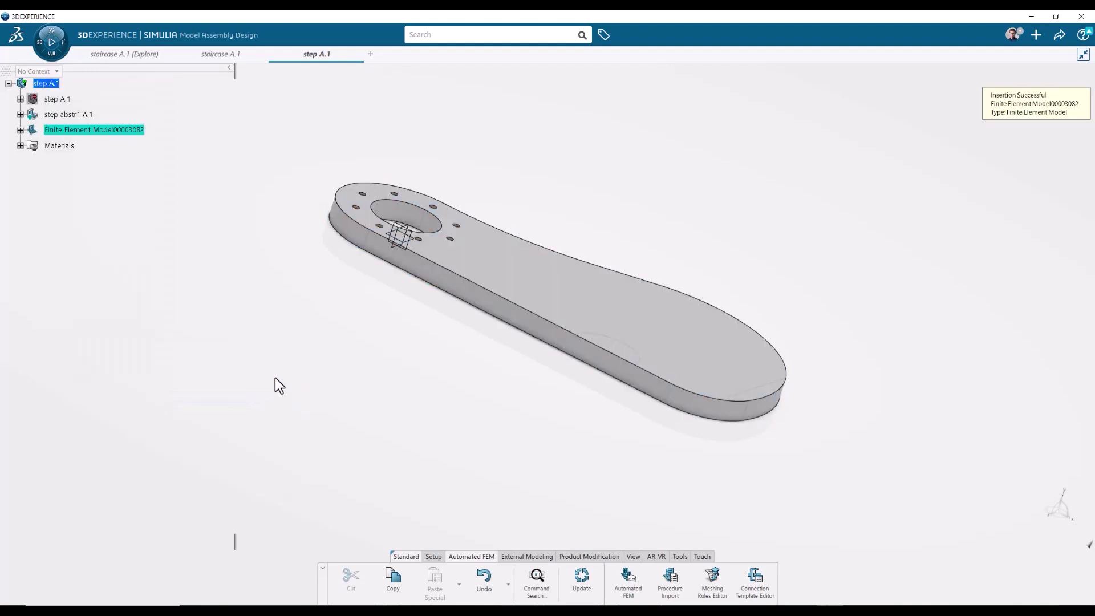
Set the title of the new finite element model to "step femrep1" in its properties
{"action": "right_click", "coordinate": [115, 131]}
{"action": "left_click", "coordinate": [237, 185]}
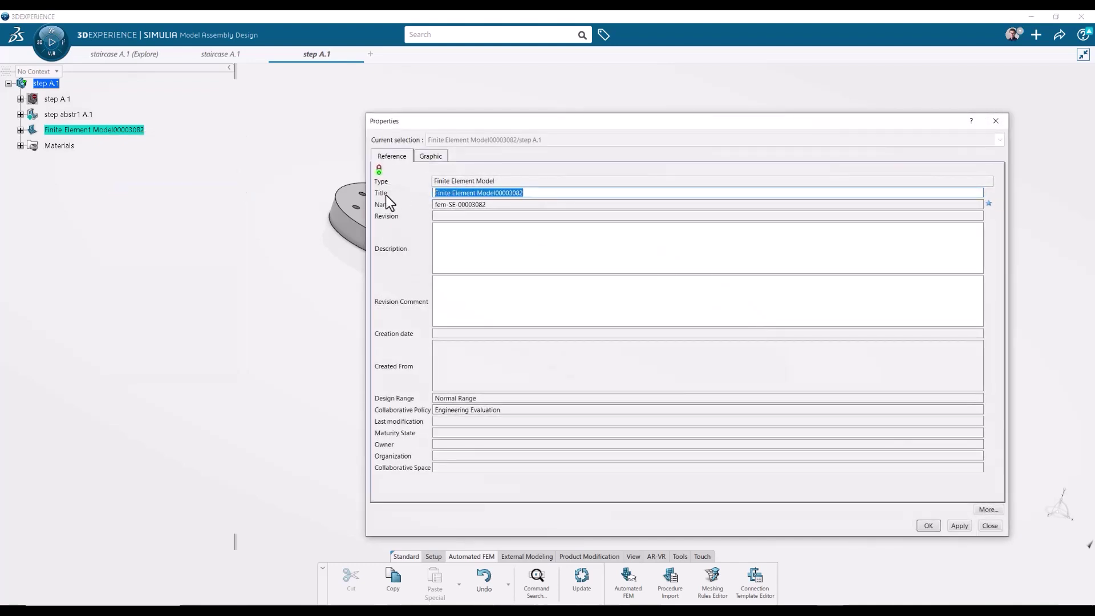
{"action": "type", "text": "step femrep1"}
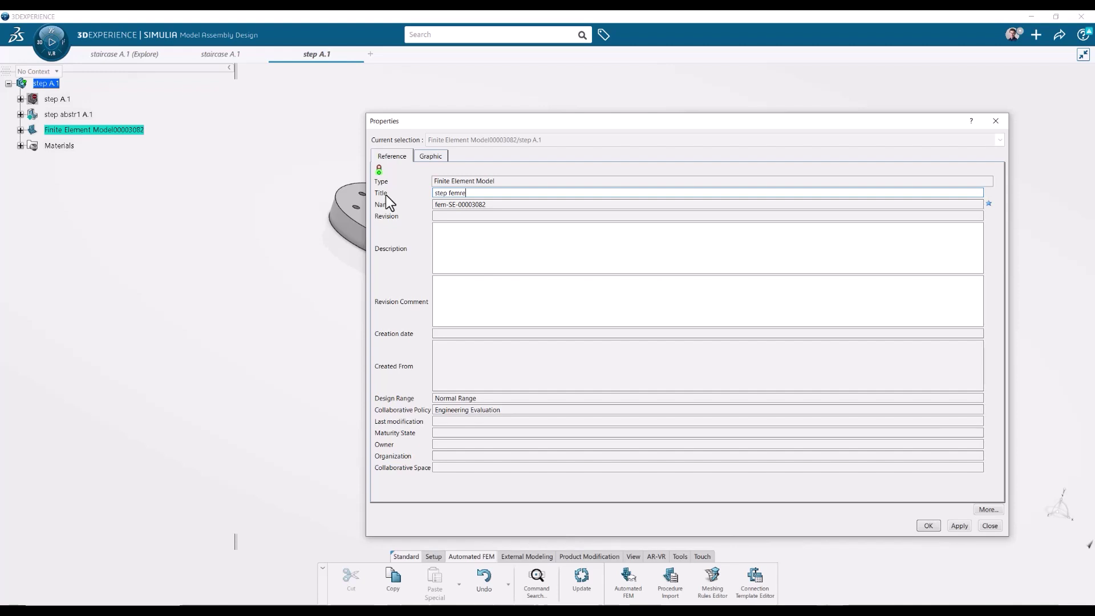
{"action": "left_click", "coordinate": [929, 526]}
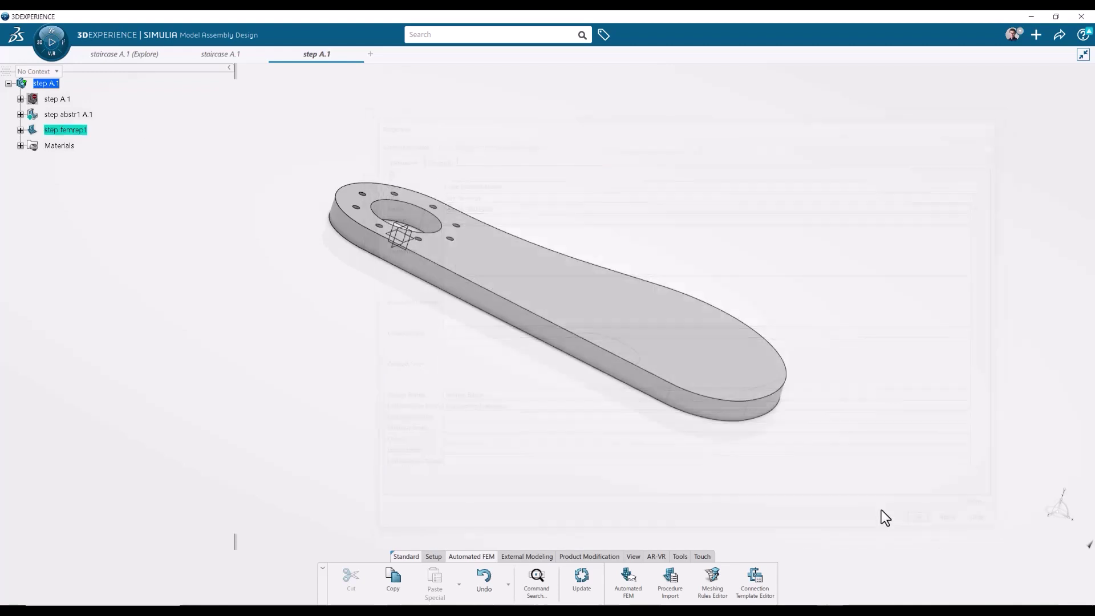
Activate step femrep1 and set abstraction shape step abstr1 A.1 as its only contributing shape
{"action": "double_click", "coordinate": [81, 130]}
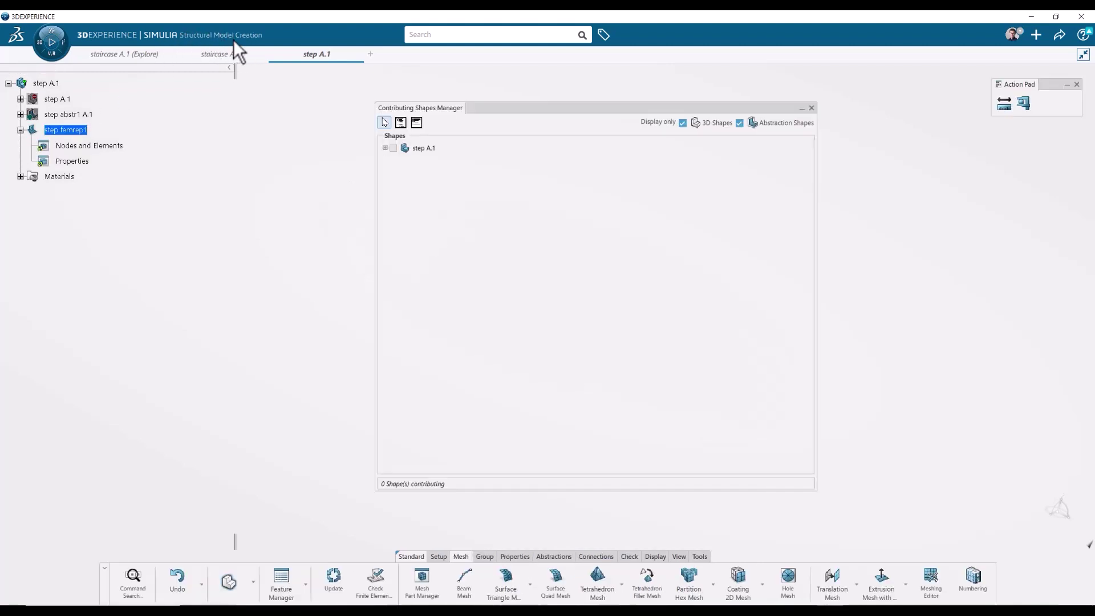
{"action": "left_click", "coordinate": [385, 148]}
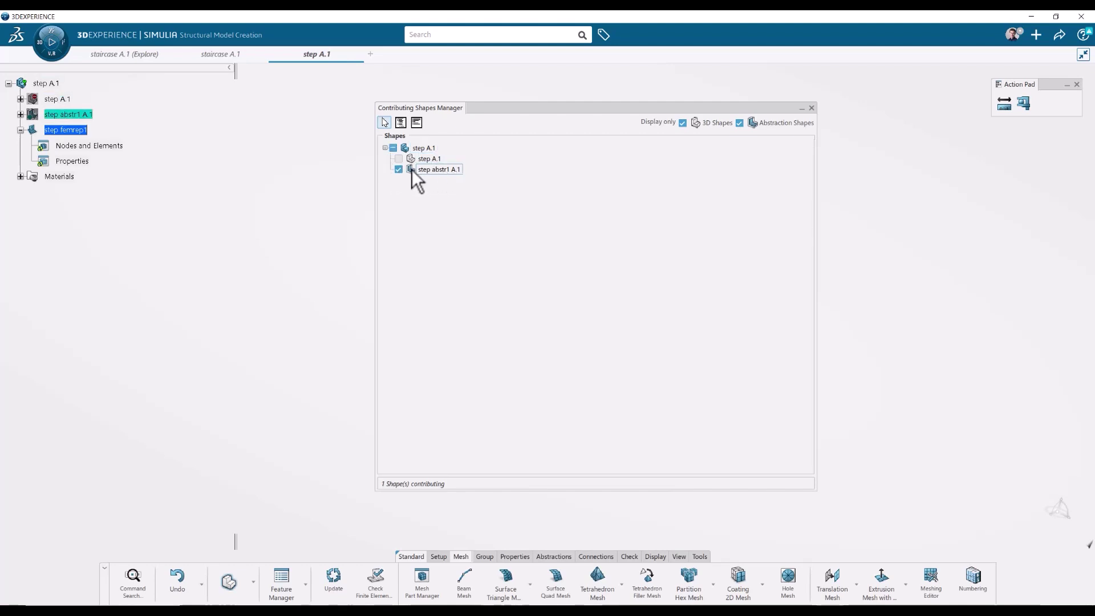
{"action": "left_click", "coordinate": [812, 109]}
Define a Tetrahedron Mesh with Fillet1 of the abstraction shape as support, generate it with the default sizes, and dismiss the update report
{"action": "scroll", "coordinate": [527, 279], "scroll_direction": "up", "scroll_amount": 2}
{"action": "middle_click_drag", "start_coordinate": [528, 279], "coordinate": [464, 423]}
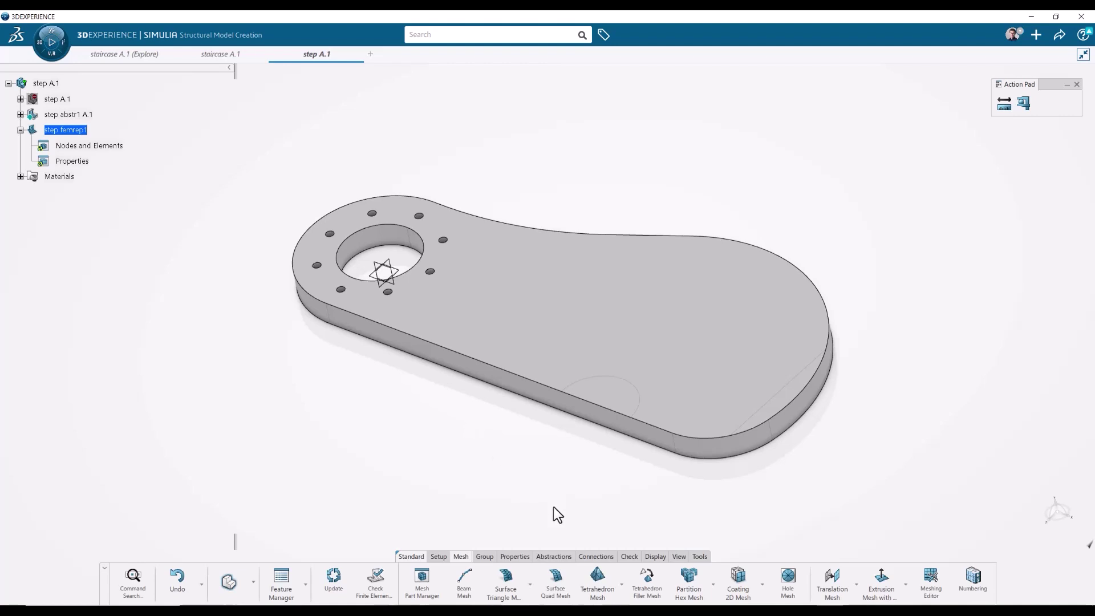
{"action": "left_click", "coordinate": [601, 585]}
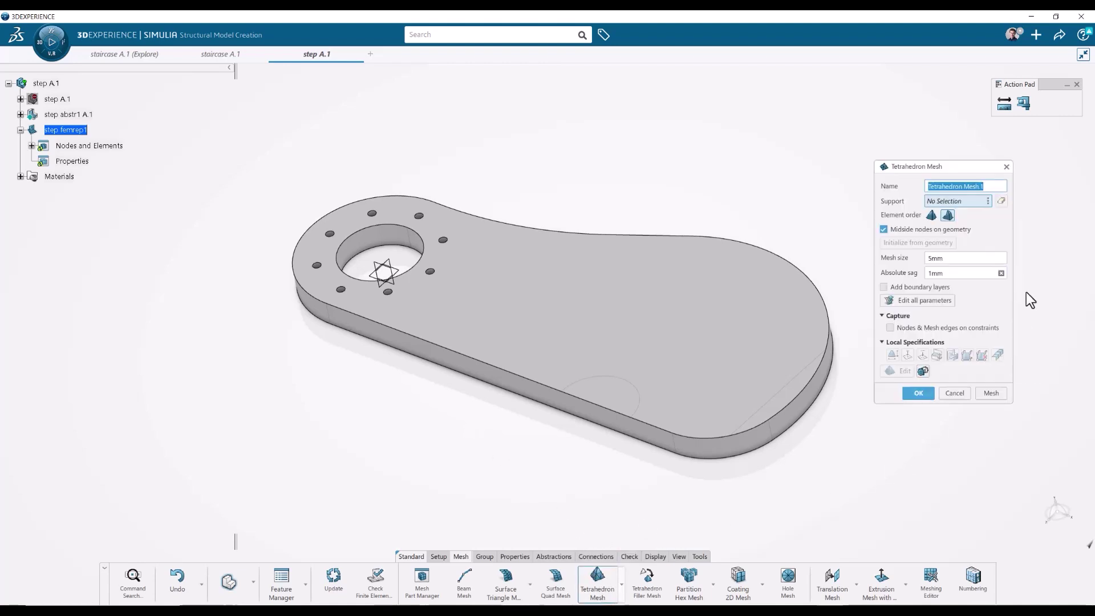
{"action": "left_click", "coordinate": [20, 115]}
{"action": "left_click", "coordinate": [64, 191]}
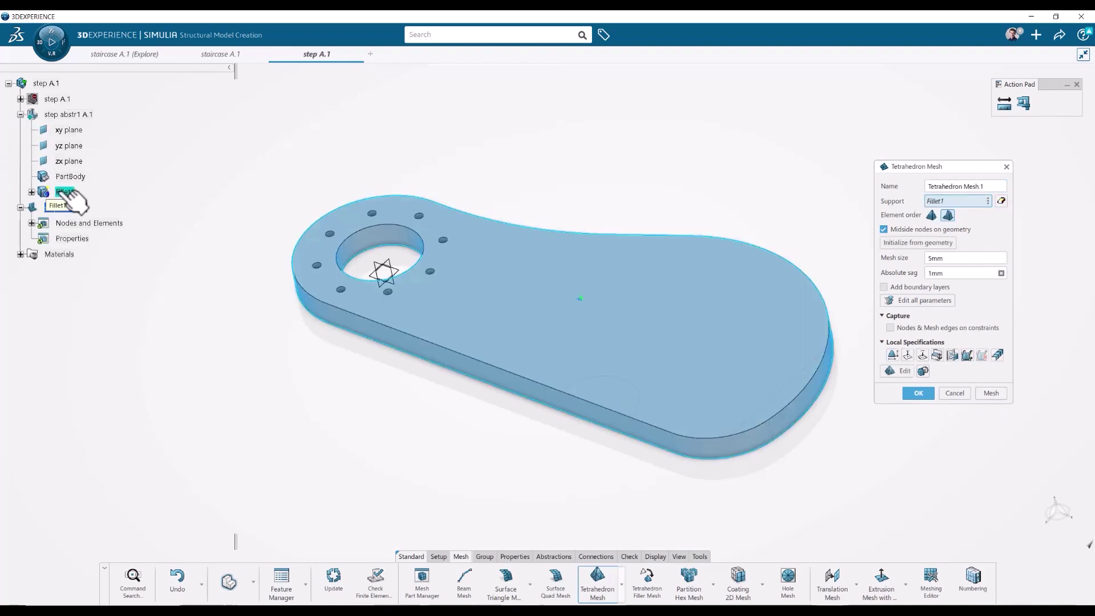
{"action": "mouse_move", "coordinate": [365, 417]}
{"action": "middle_mouse_down"}
{"action": "mouse_move", "coordinate": [391, 323]}
{"action": "mouse_move", "coordinate": [373, 433]}
{"action": "middle_mouse_up"}
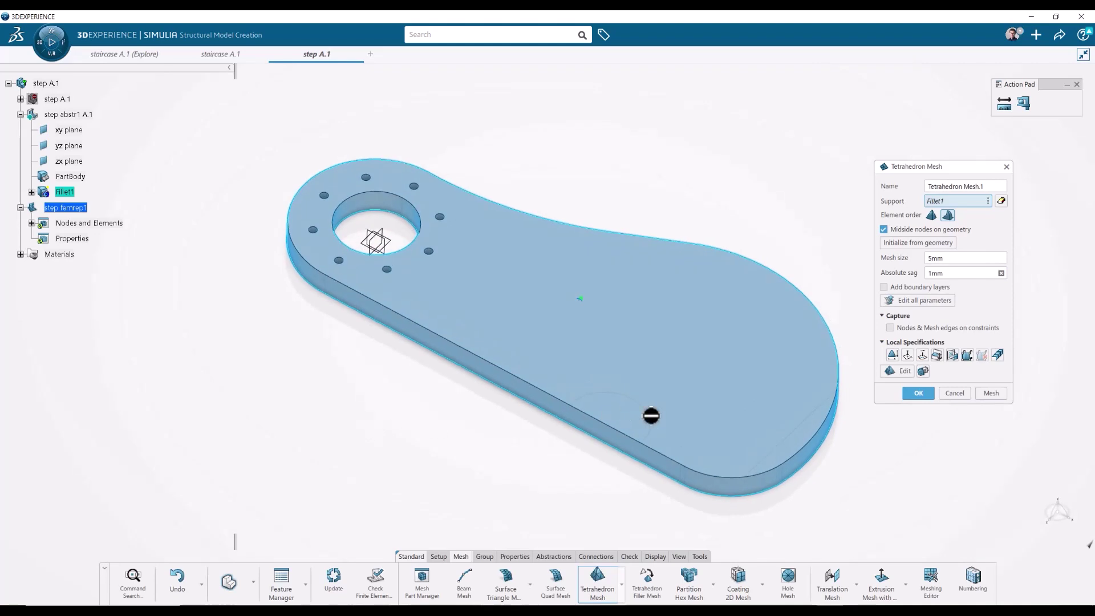
{"action": "left_click", "coordinate": [1000, 398]}
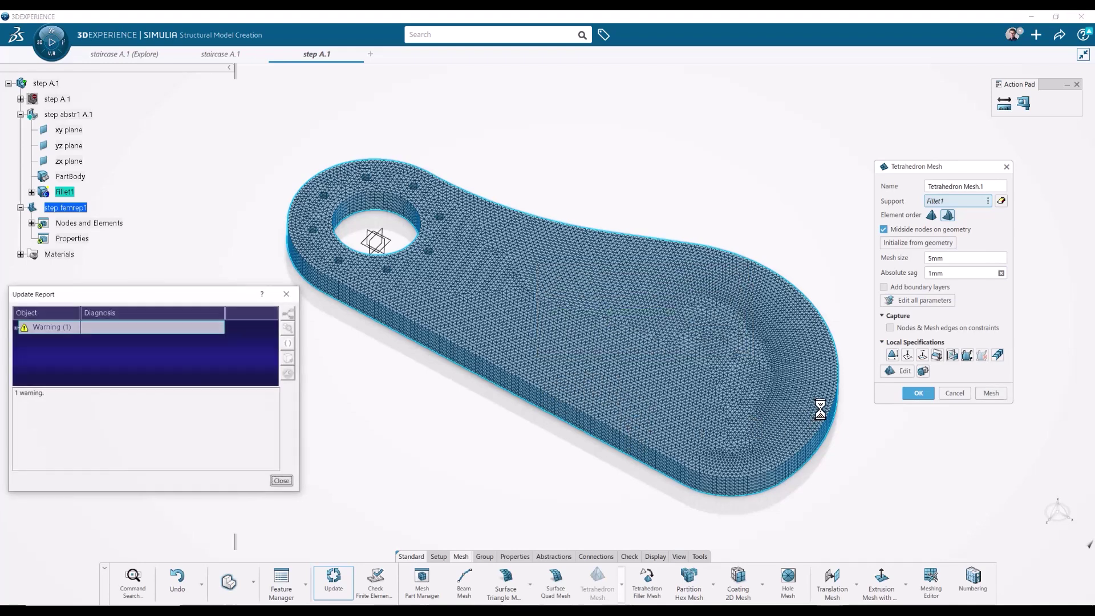
{"action": "left_click", "coordinate": [296, 299]}
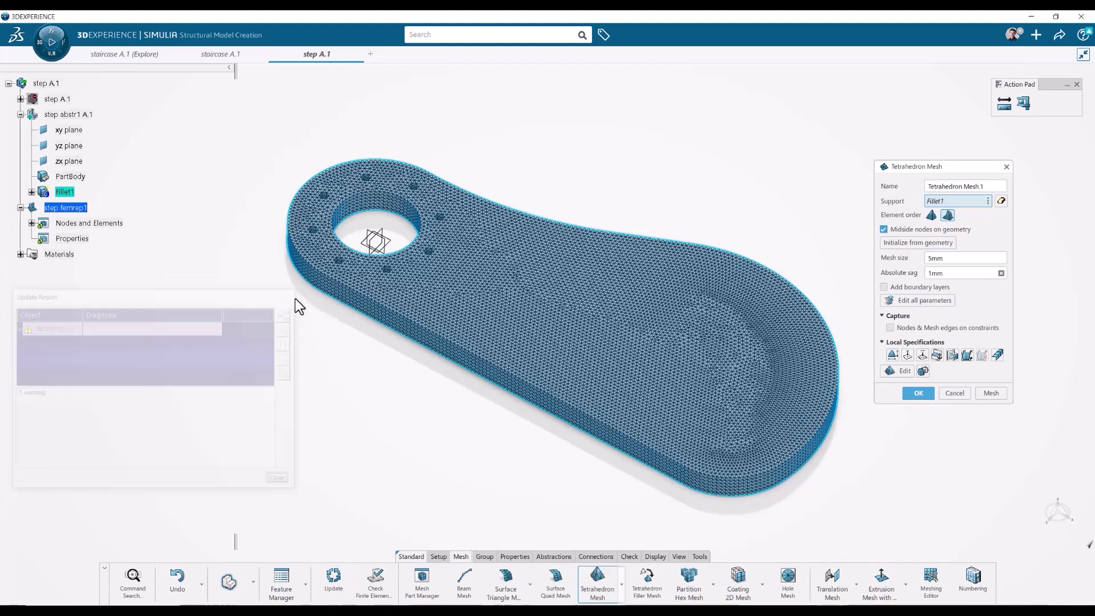
Bring up the Visibility Manager and use it to compare the part with and without the mesh, leaving the FE models hidden
{"action": "right_click", "coordinate": [735, 157]}
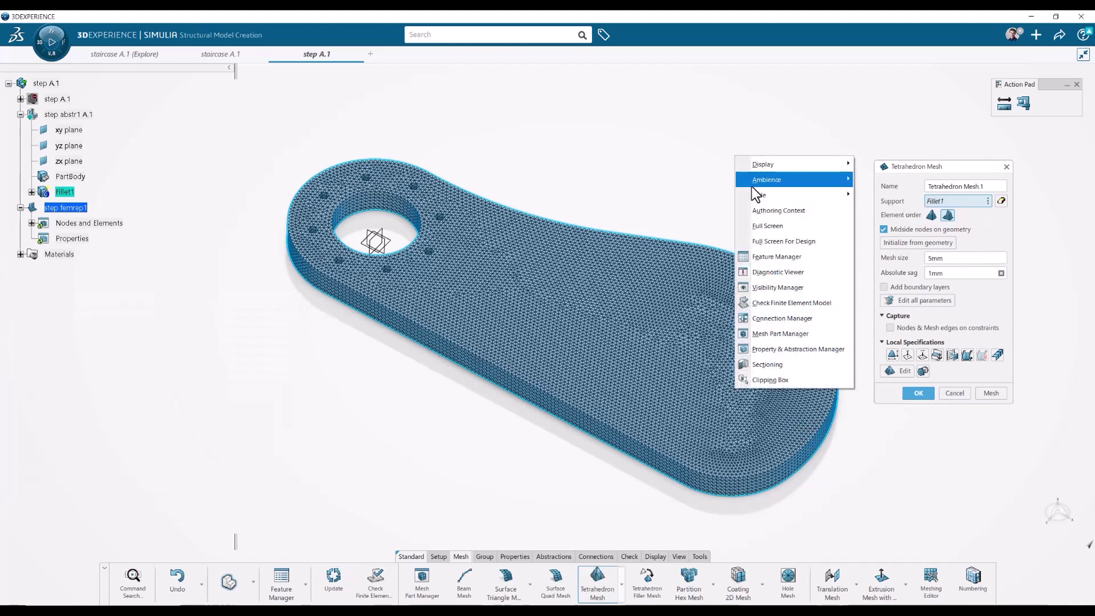
{"action": "left_click", "coordinate": [793, 287]}
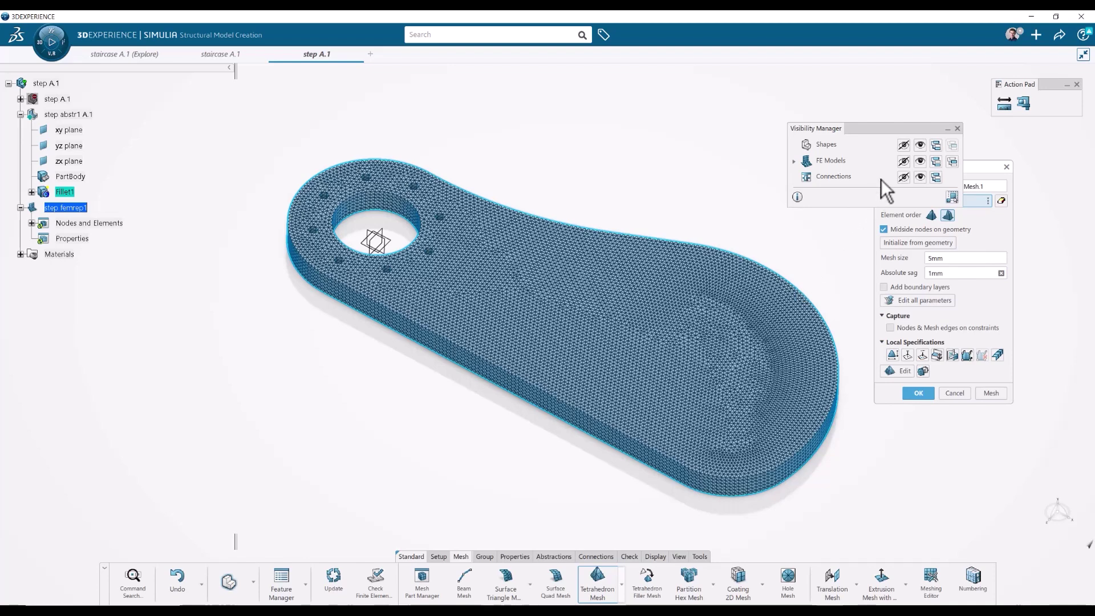
{"action": "left_click", "coordinate": [903, 163]}
{"action": "left_click_drag", "start_coordinate": [846, 128], "coordinate": [702, 110]}
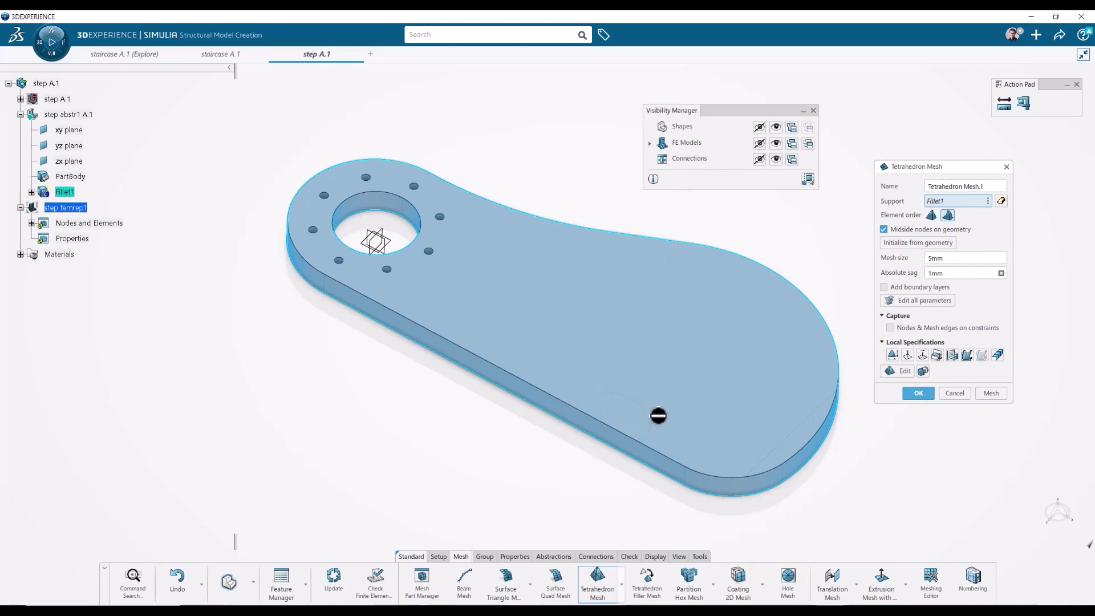
{"action": "left_click", "coordinate": [777, 145]}
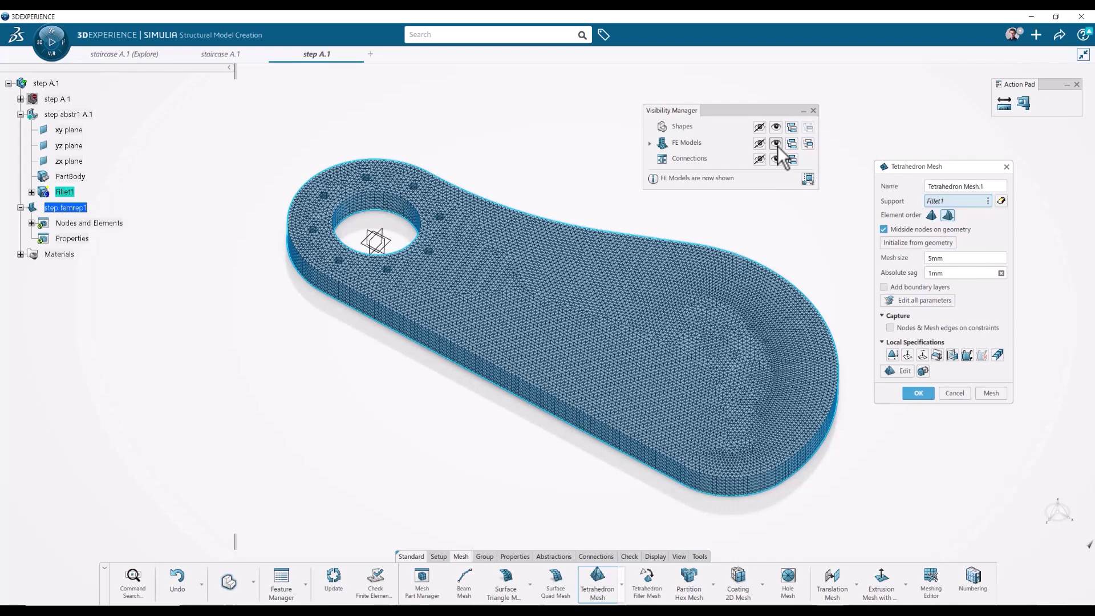
{"action": "left_click", "coordinate": [761, 145]}
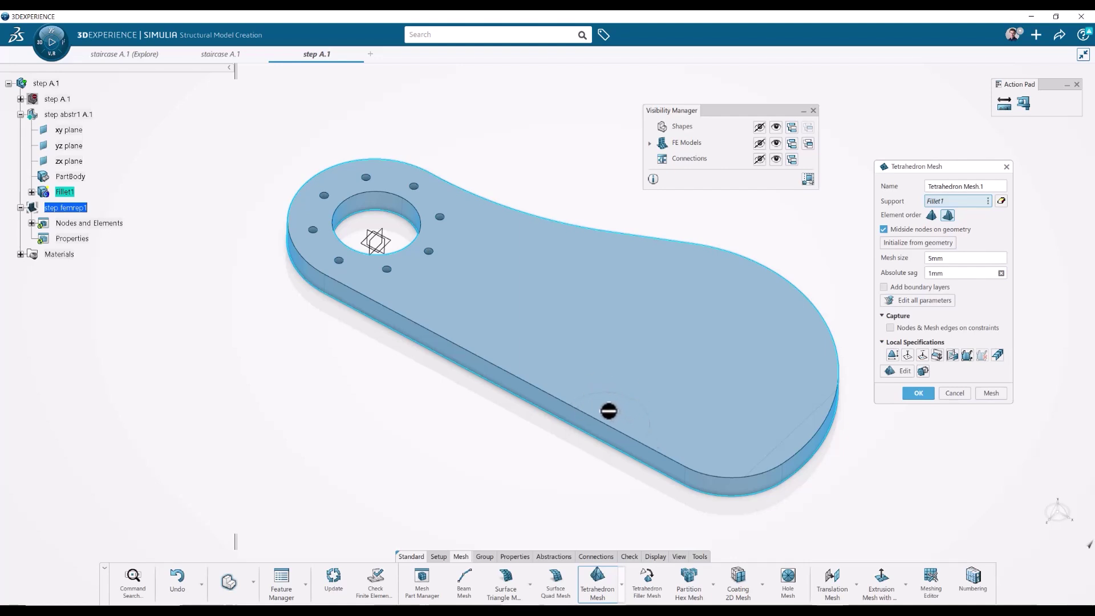
Edit the tetrahedron mesh in the Tetrahedron Mesher and show the FE models
{"action": "left_click", "coordinate": [898, 372]}
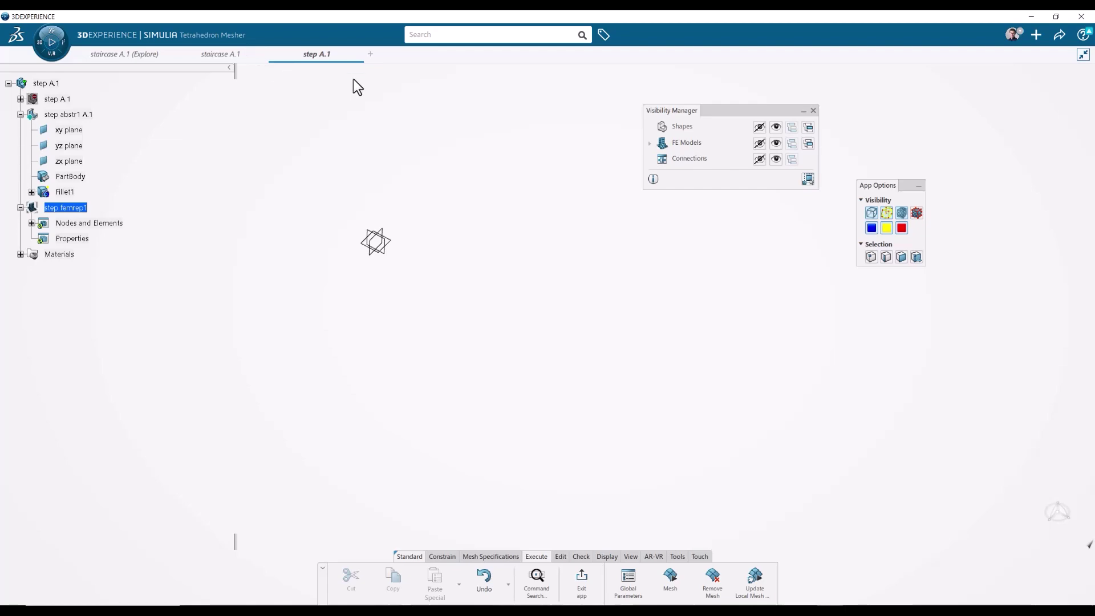
{"action": "left_click", "coordinate": [775, 143]}
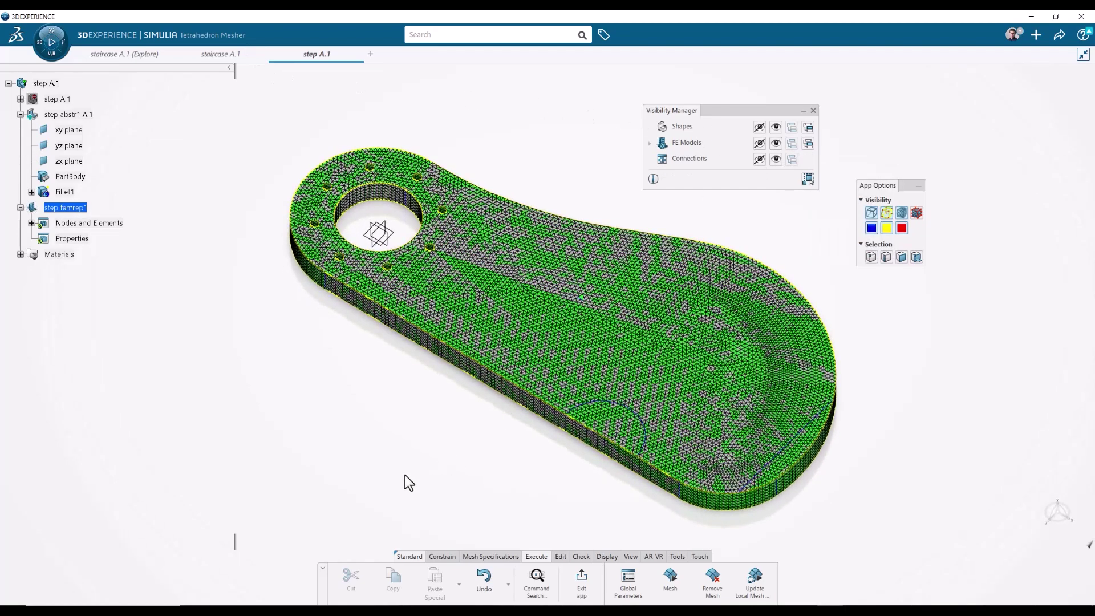
Hide the mesh elements while keeping the geometry faces and edges displayed
{"action": "left_click", "coordinate": [871, 214]}
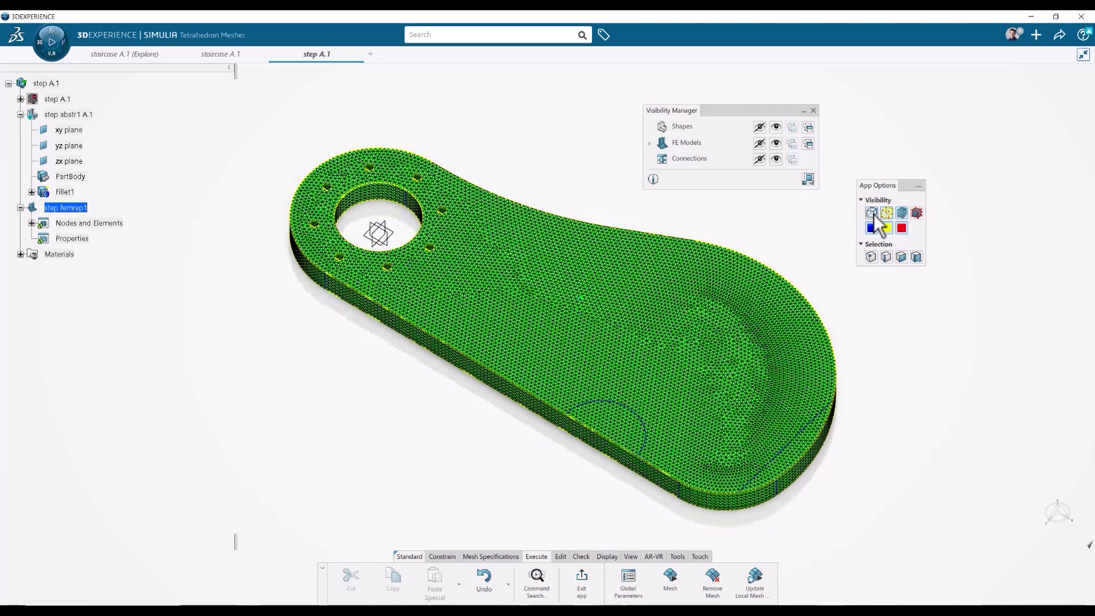
{"action": "left_click", "coordinate": [899, 213]}
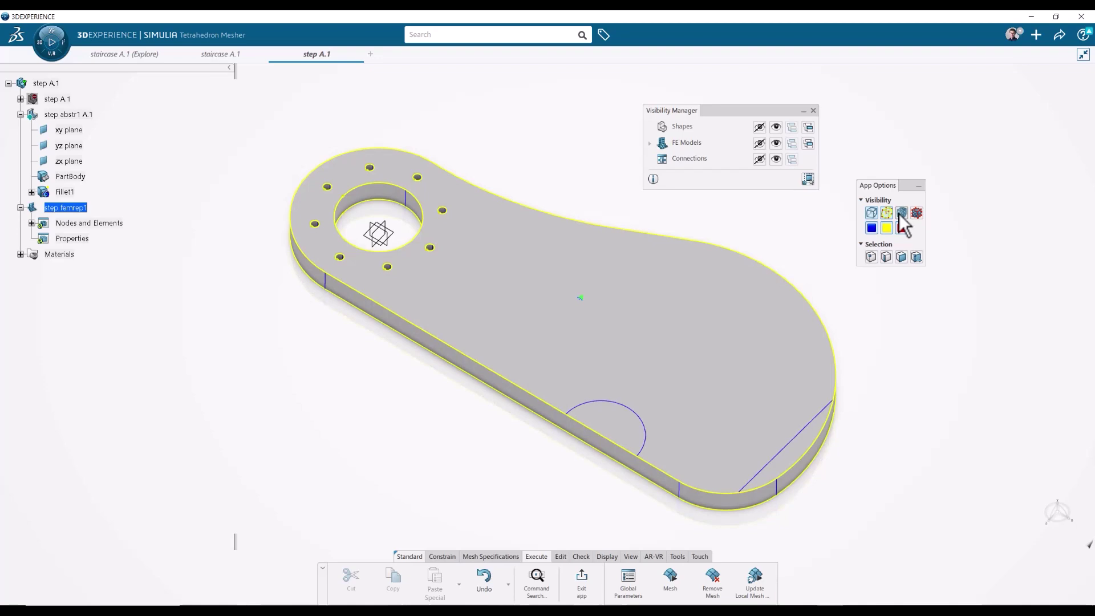
{"action": "middle_click_drag", "start_coordinate": [863, 440], "coordinate": [874, 496]}
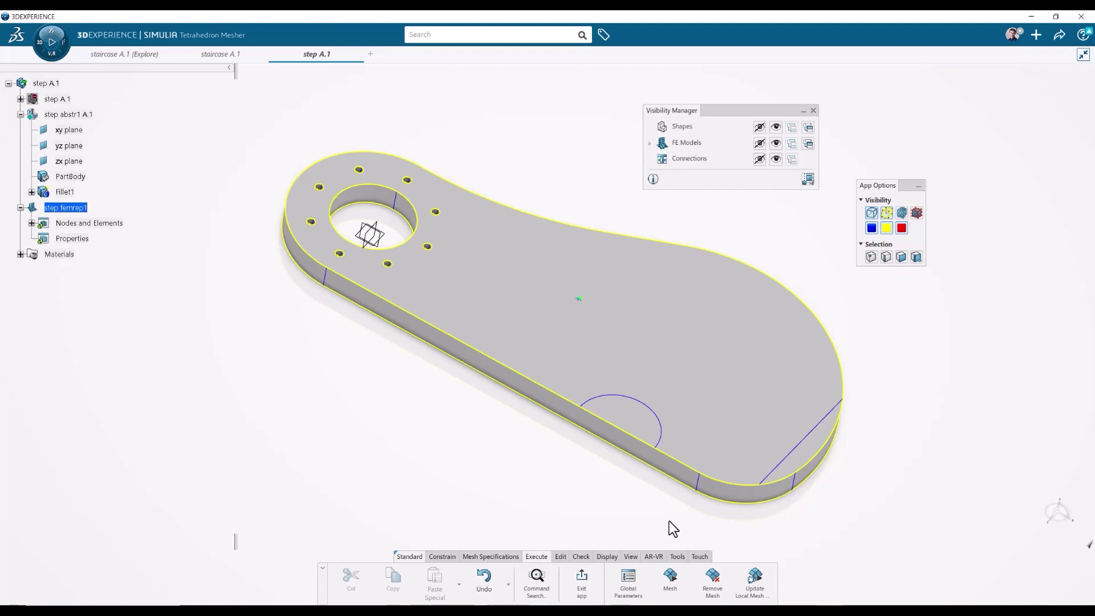
Constrain the mesh to the semicircular edge on the step's upper face and redisplay the mesh elements
{"action": "left_click", "coordinate": [443, 557]}
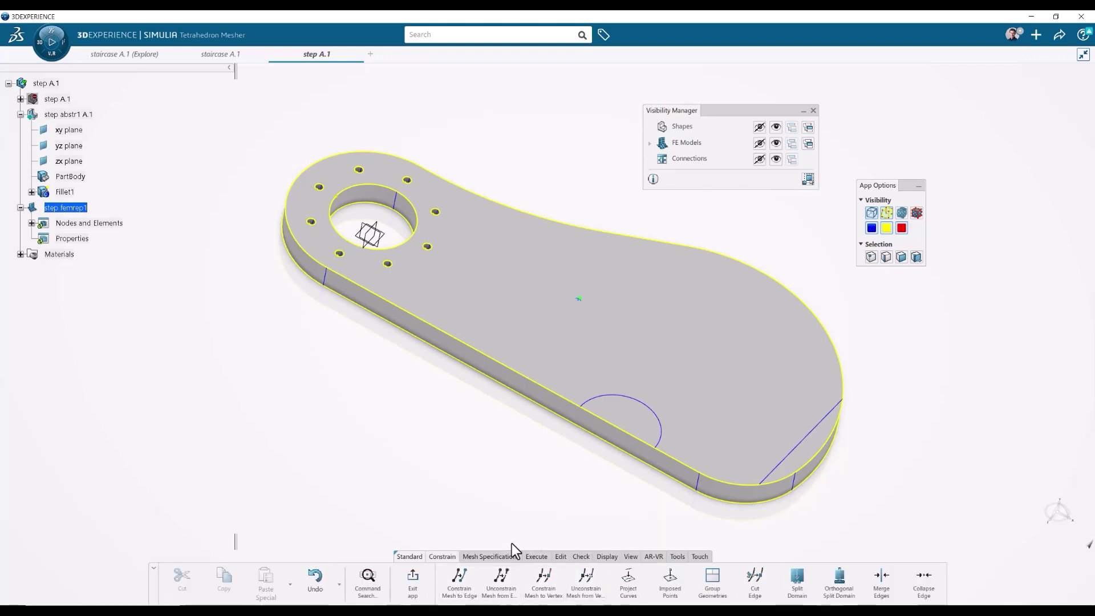
{"action": "left_click", "coordinate": [664, 421]}
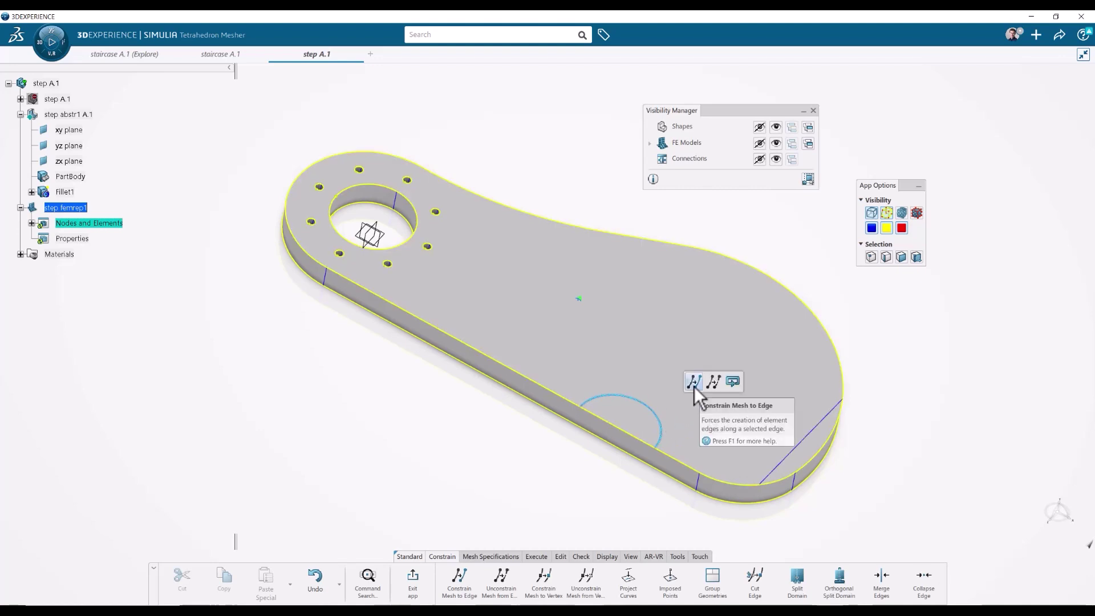
{"action": "left_click", "coordinate": [694, 387]}
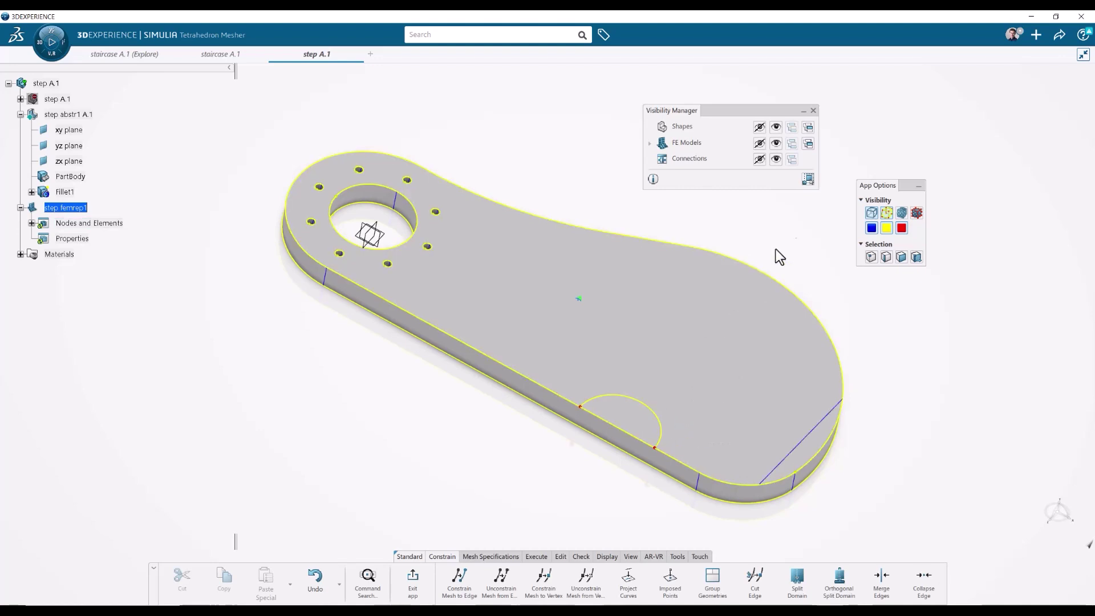
{"action": "left_click", "coordinate": [901, 214]}
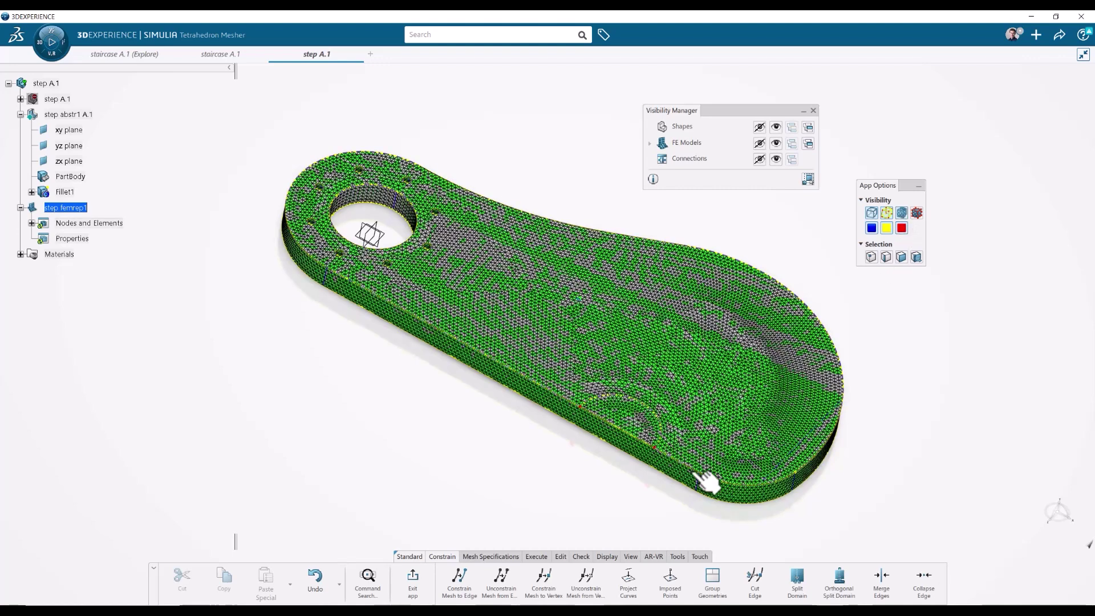
Constrain the mesh to the imprinted curved edge on the upper face near the step's wide rounded end
{"action": "scroll", "coordinate": [707, 482], "scroll_direction": "up", "scroll_amount": 10}
{"action": "scroll", "coordinate": [707, 430], "scroll_direction": "down", "scroll_amount": 5}
{"action": "scroll", "coordinate": [847, 490], "scroll_direction": "up", "scroll_amount": 4}
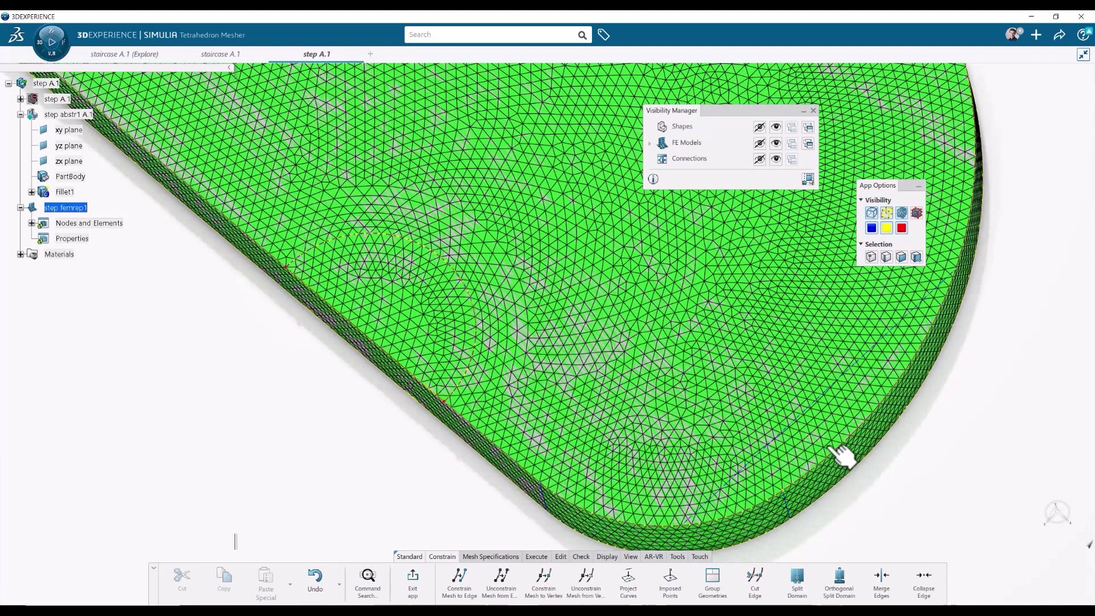
{"action": "left_click", "coordinate": [830, 415]}
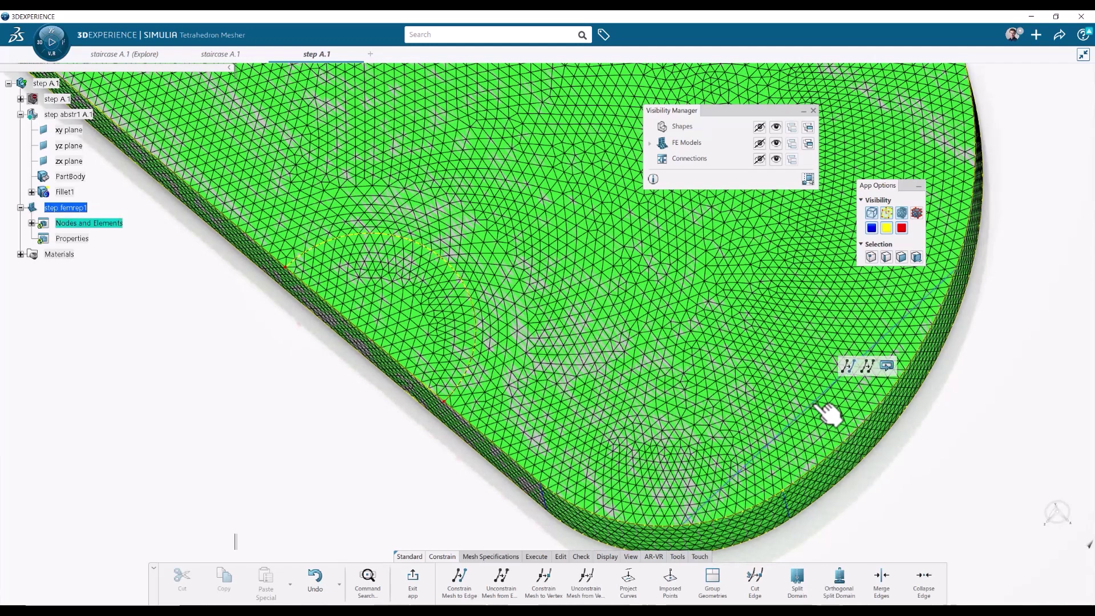
{"action": "left_click", "coordinate": [847, 366]}
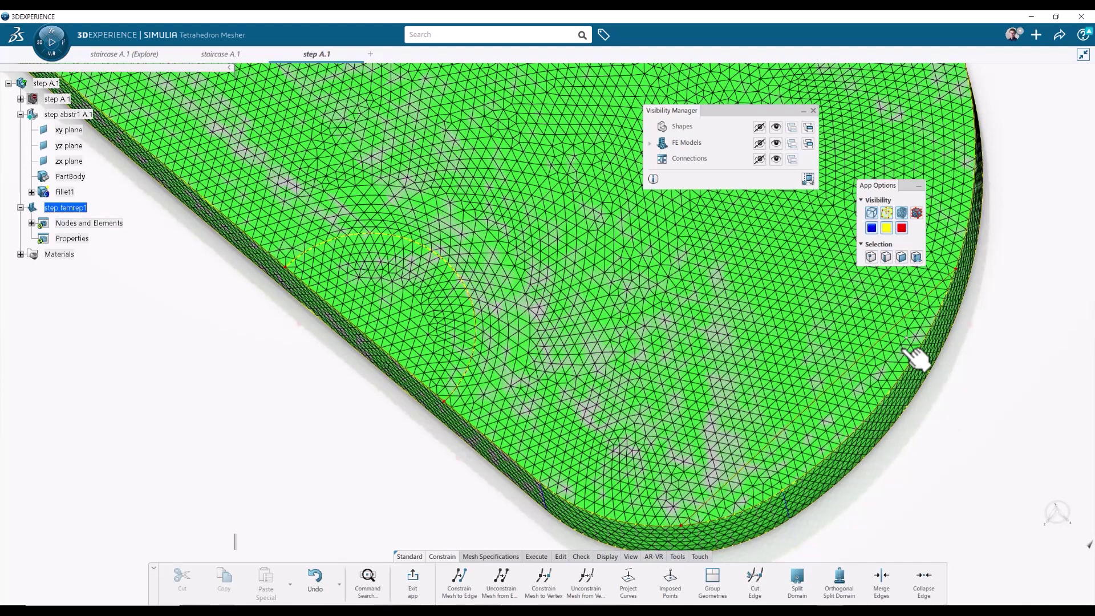
Inspect the constrained mesh over the whole step and exit the Tetrahedron Mesher to return to Structural Model Creation
{"action": "scroll", "coordinate": [861, 383], "scroll_direction": "down", "scroll_amount": 2}
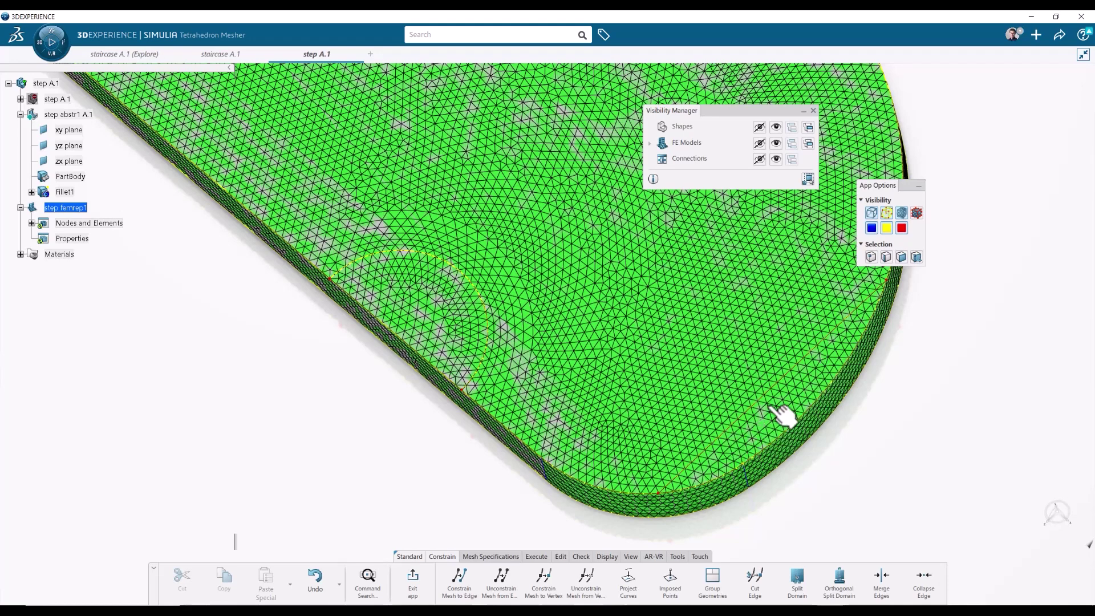
{"action": "scroll", "coordinate": [421, 504], "scroll_direction": "down", "scroll_amount": 1}
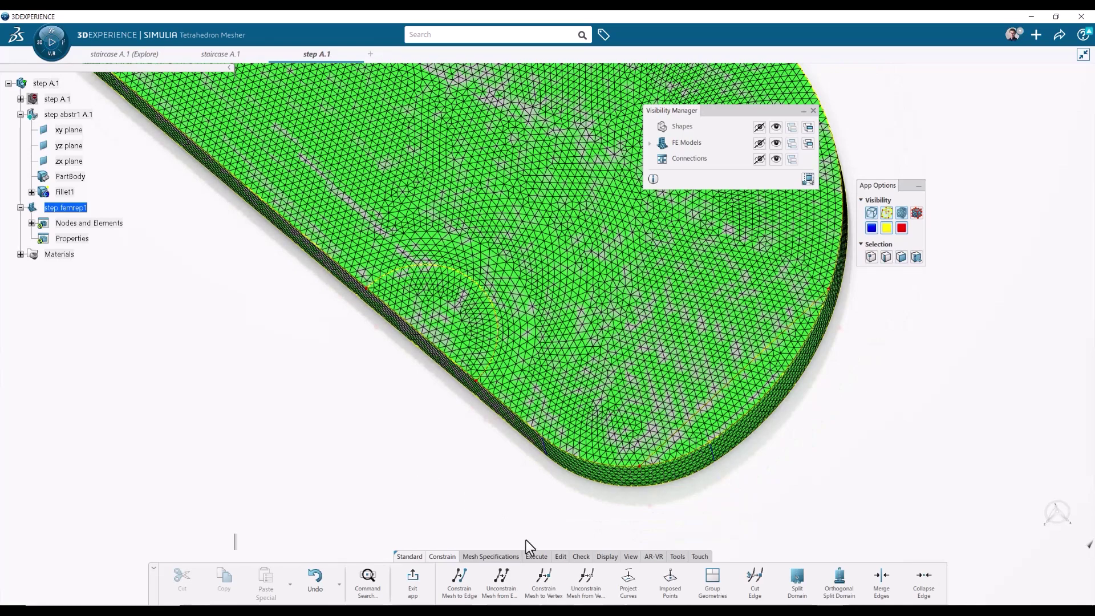
{"action": "middle_click_drag", "start_coordinate": [508, 533], "coordinate": [545, 530]}
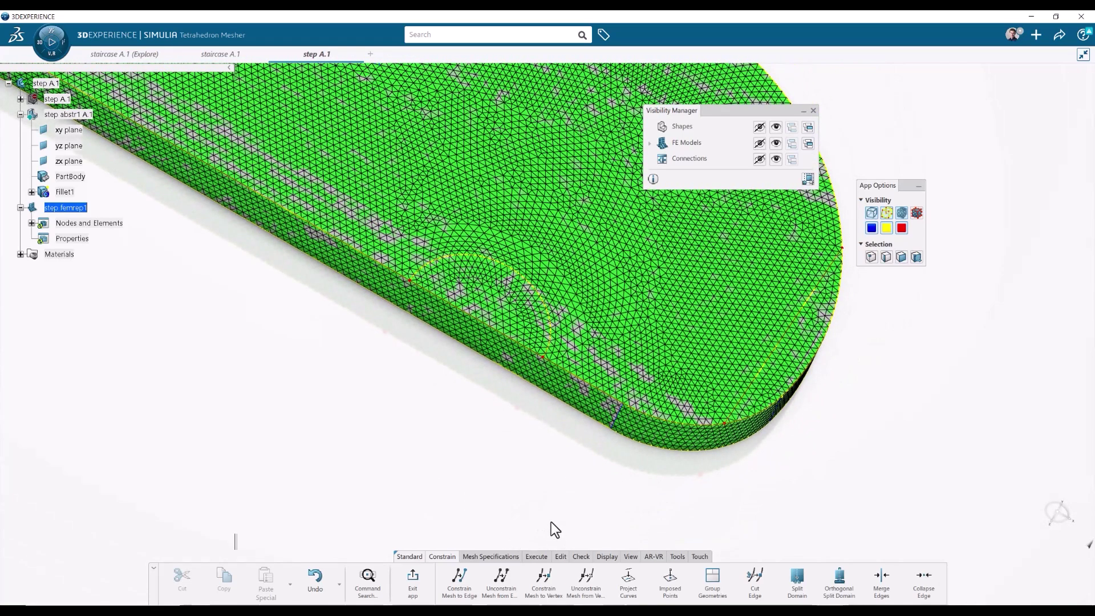
{"action": "scroll", "coordinate": [499, 458], "scroll_direction": "down", "scroll_amount": 4}
{"action": "mouse_move", "coordinate": [491, 444]}
{"action": "middle_mouse_down"}
{"action": "mouse_move", "coordinate": [634, 508]}
{"action": "mouse_move", "coordinate": [680, 561]}
{"action": "mouse_move", "coordinate": [475, 454]}
{"action": "mouse_move", "coordinate": [485, 441]}
{"action": "middle_mouse_up"}
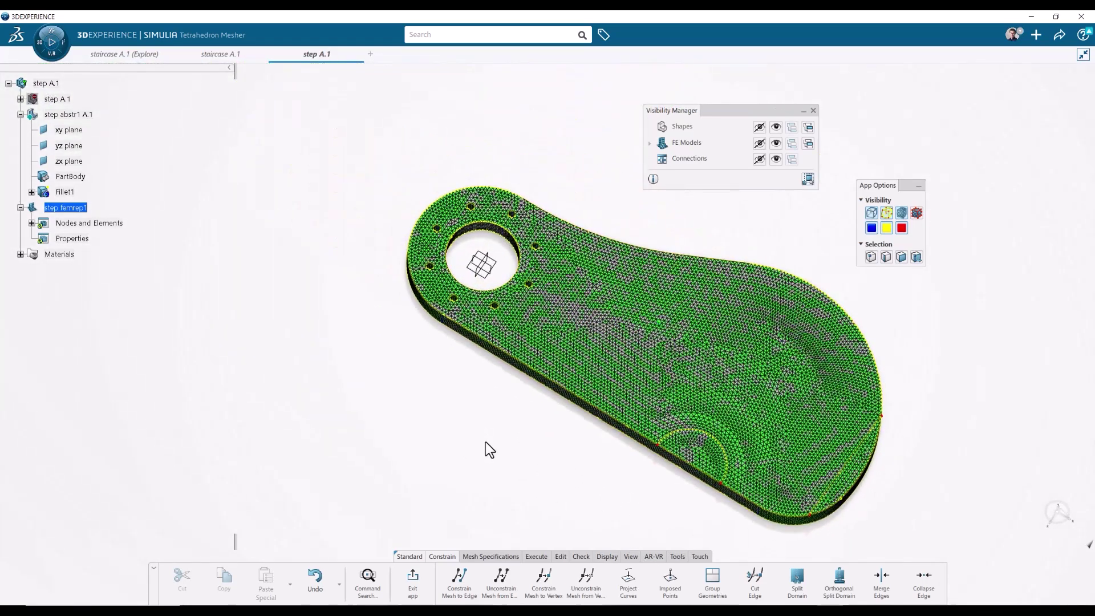
{"action": "left_click", "coordinate": [548, 379]}
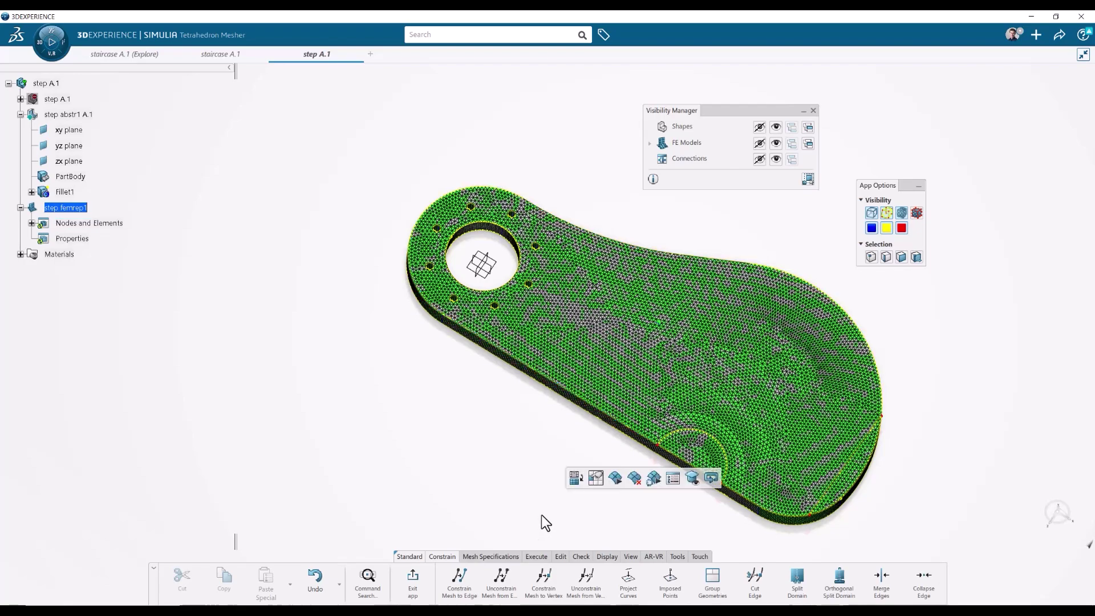
{"action": "mouse_move", "coordinate": [545, 484]}
{"action": "middle_mouse_down"}
{"action": "mouse_move", "coordinate": [557, 314]}
{"action": "mouse_move", "coordinate": [557, 372]}
{"action": "middle_mouse_up"}
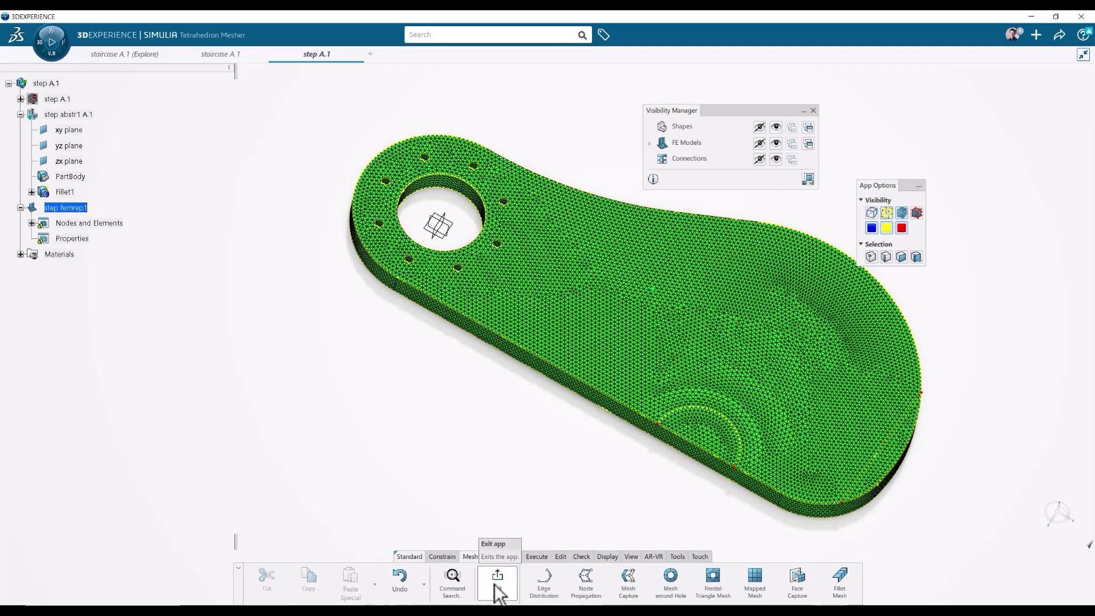
{"action": "left_click", "coordinate": [496, 582]}
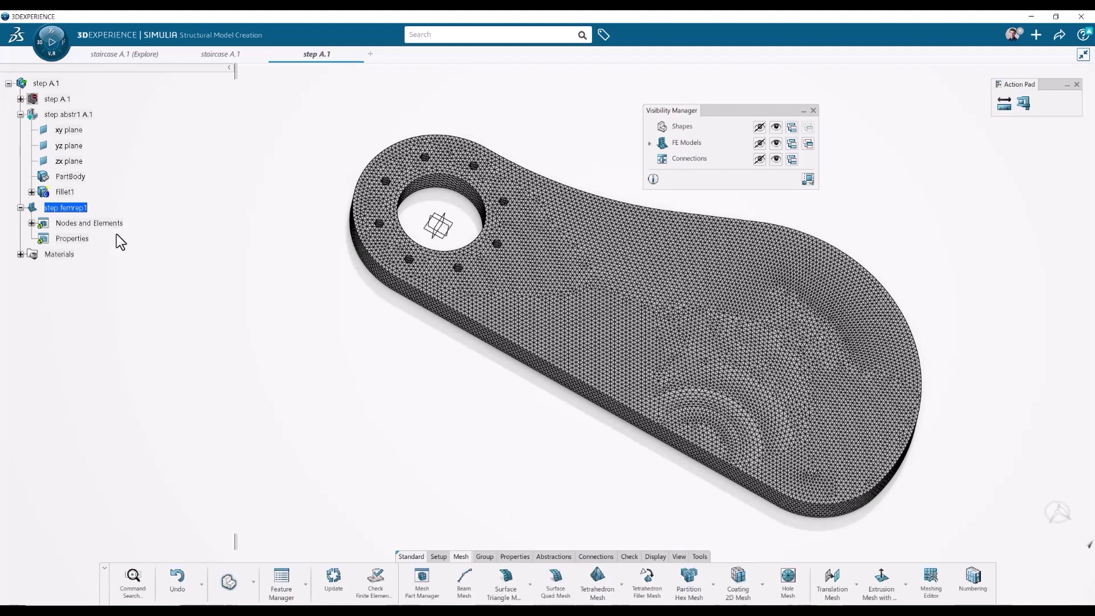
Create a solid section with Fillet1 as support, keeping its assigned 6063-T6 material and With Plasticity behavior, and expand the Materials node
{"action": "left_click", "coordinate": [518, 554]}
{"action": "left_click", "coordinate": [679, 591]}
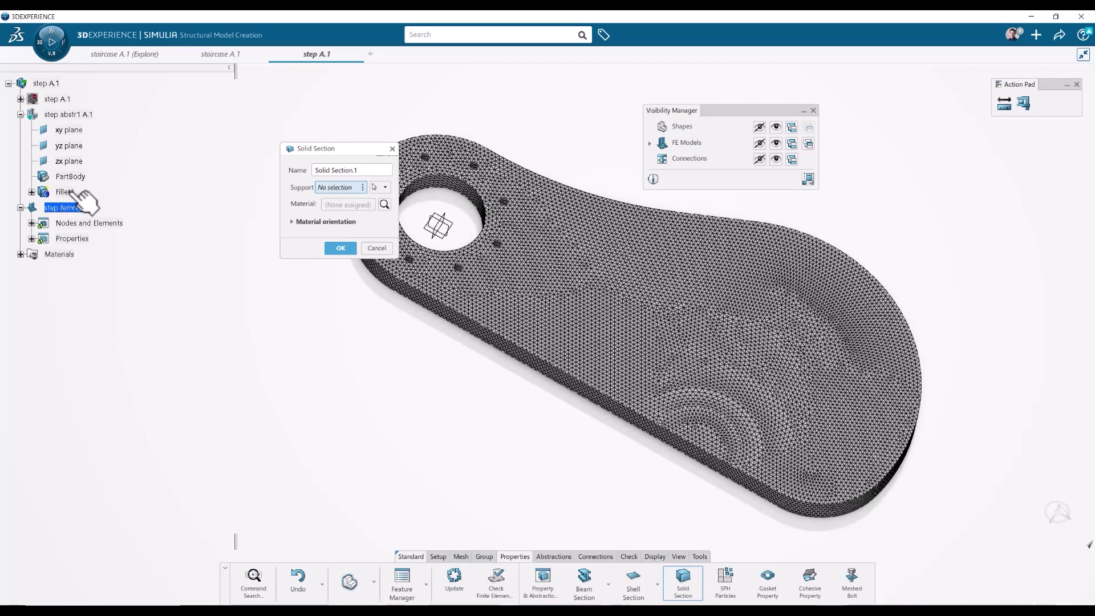
{"action": "left_click", "coordinate": [67, 192]}
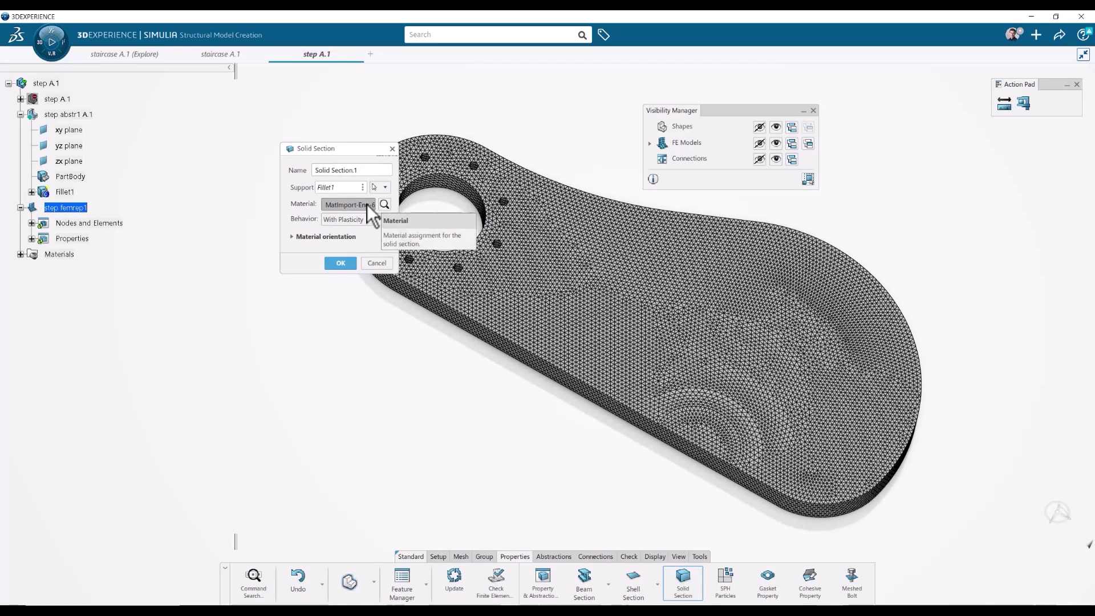
{"action": "left_click", "coordinate": [21, 254]}
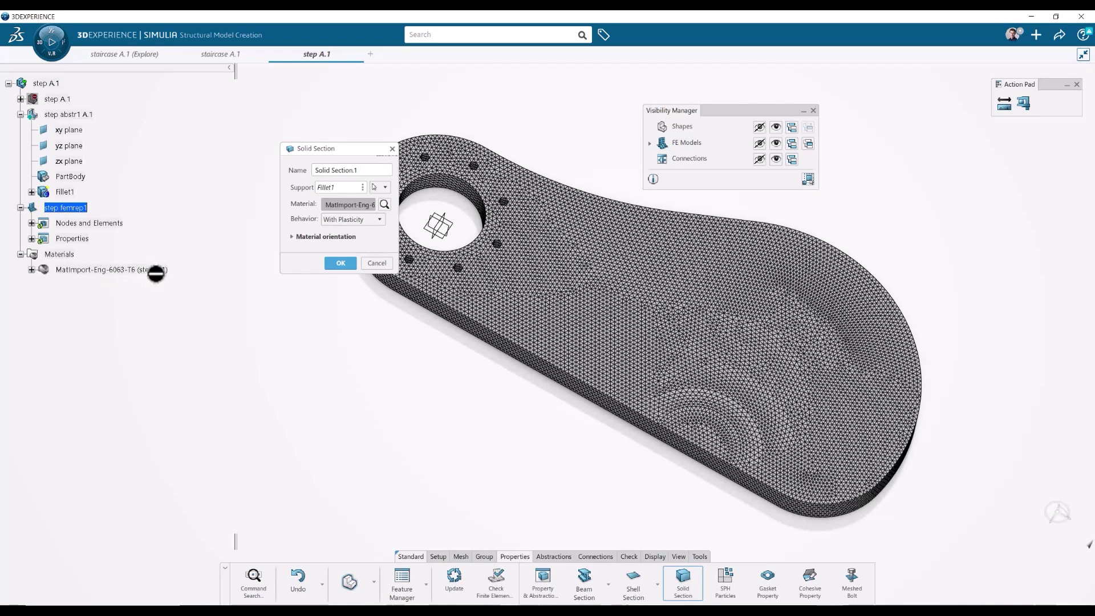
{"action": "left_click", "coordinate": [341, 263]}
{"action": "middle_click_drag", "start_coordinate": [613, 515], "coordinate": [598, 471]}
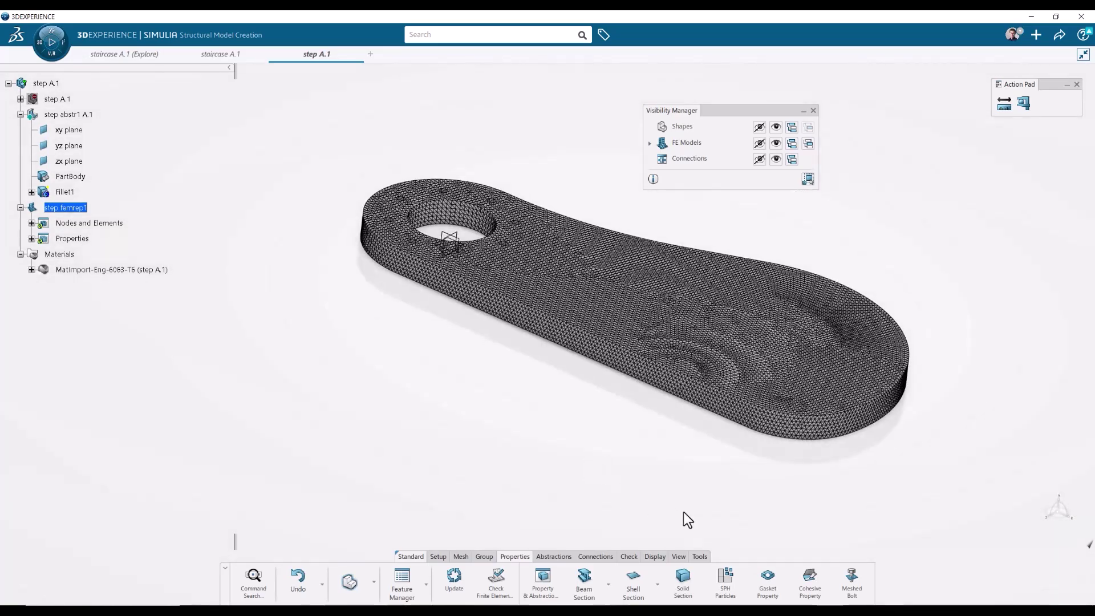